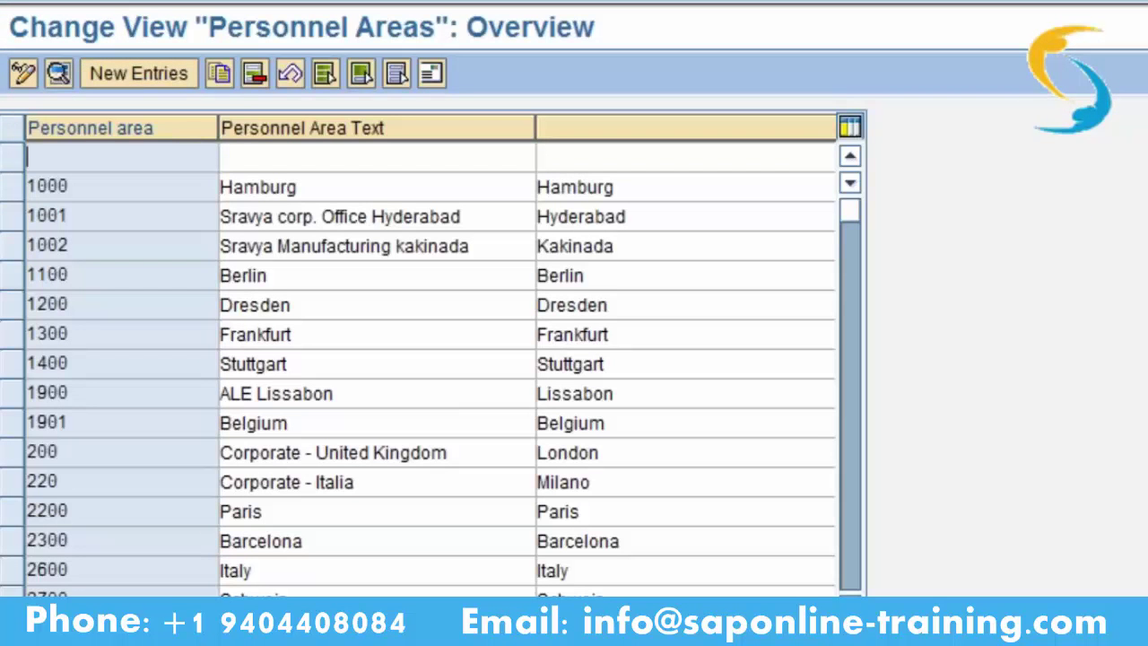
# Create personnel area CTNY with text "Cubic Technologies" plus the person's first name, set its country key to US, and save.
pyautogui.press('F5')
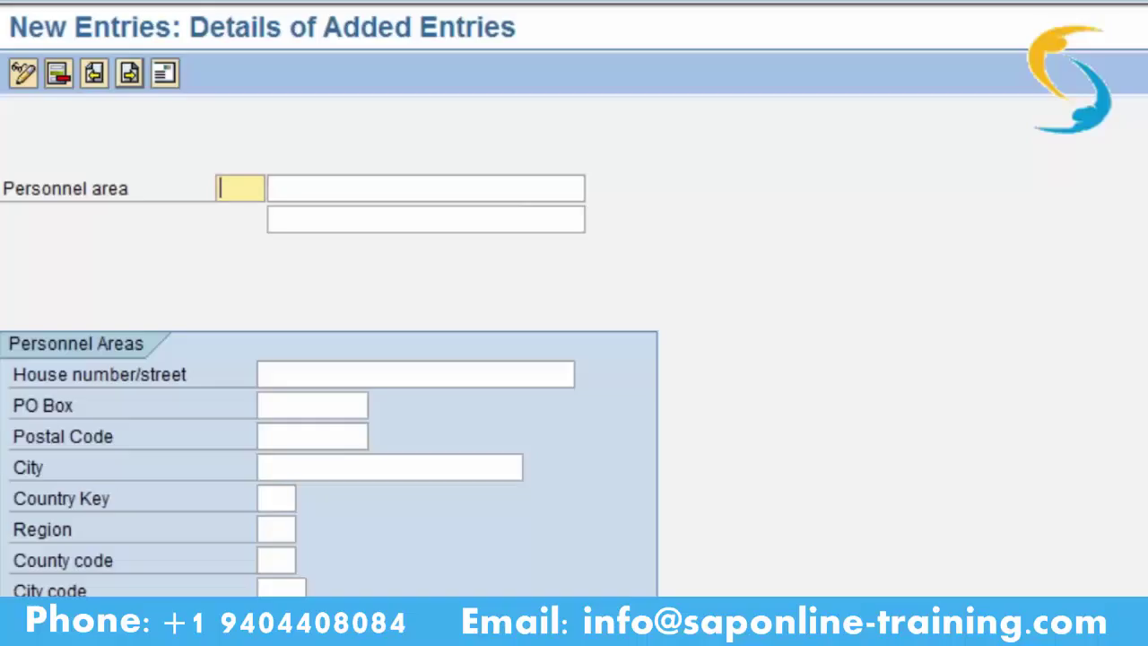
pyautogui.write('CT')
pyautogui.write('NY')
pyautogui.press('Return')
pyautogui.click(313, 190)
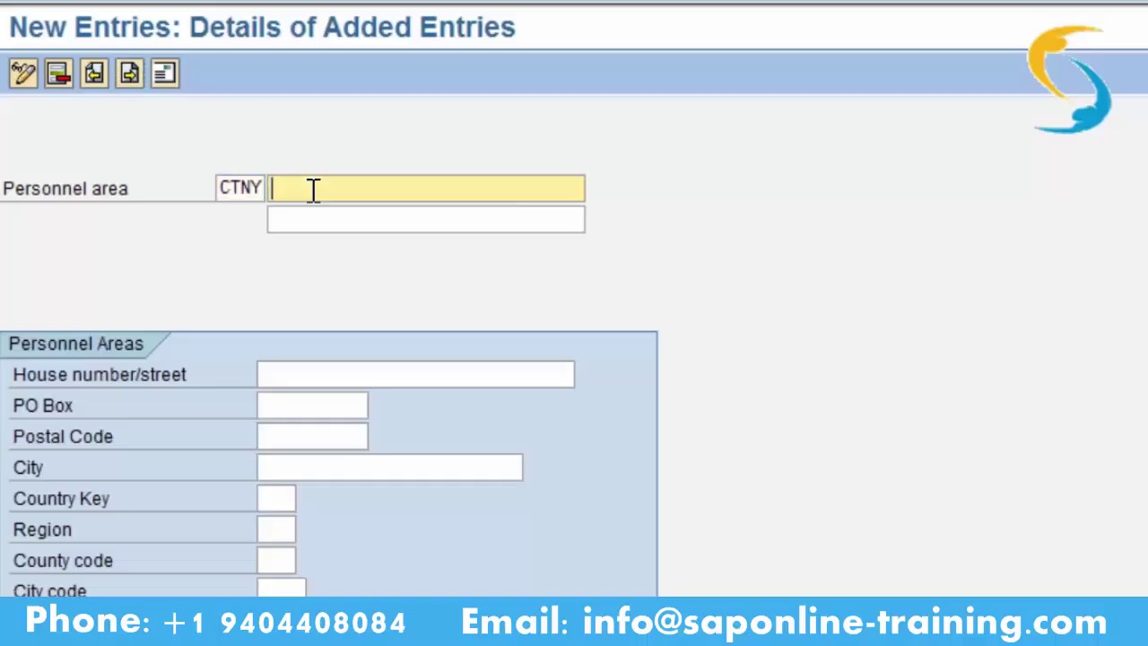
pyautogui.write('Cubic Technolog')
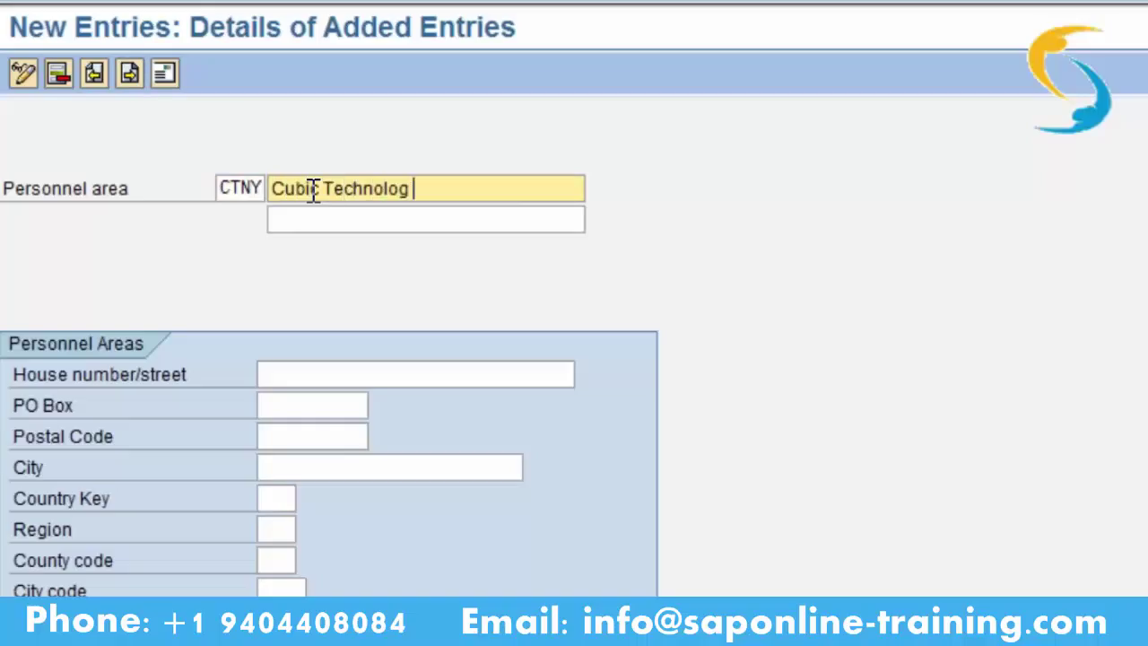
pyautogui.write('ies Meghana')
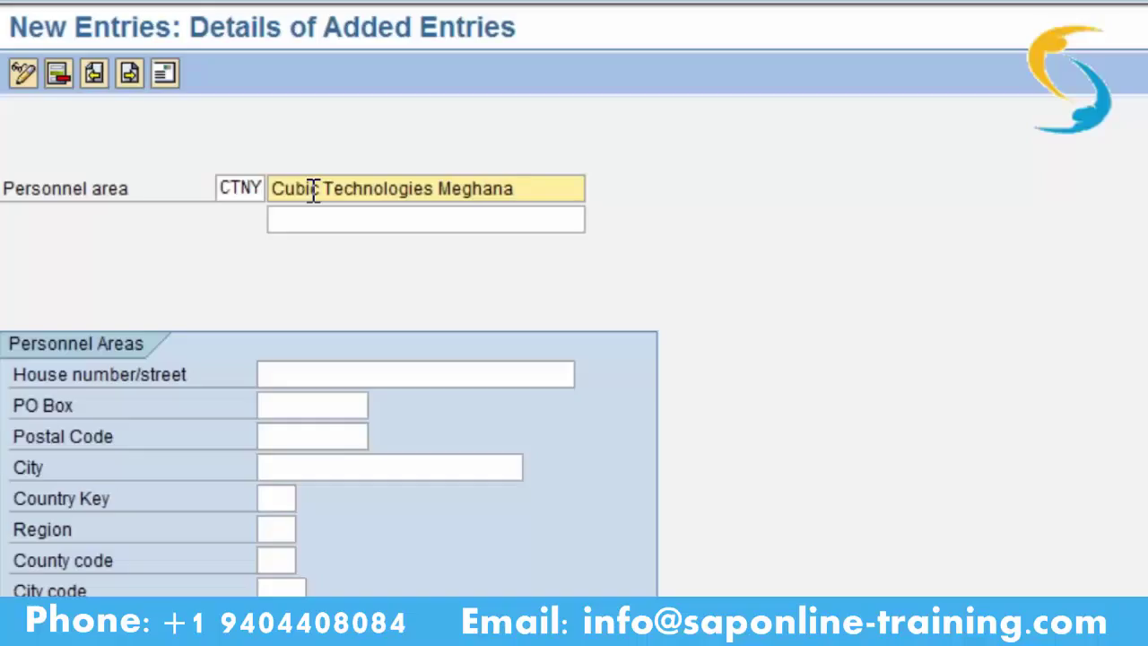
pyautogui.click(271, 497)
pyautogui.write('us')
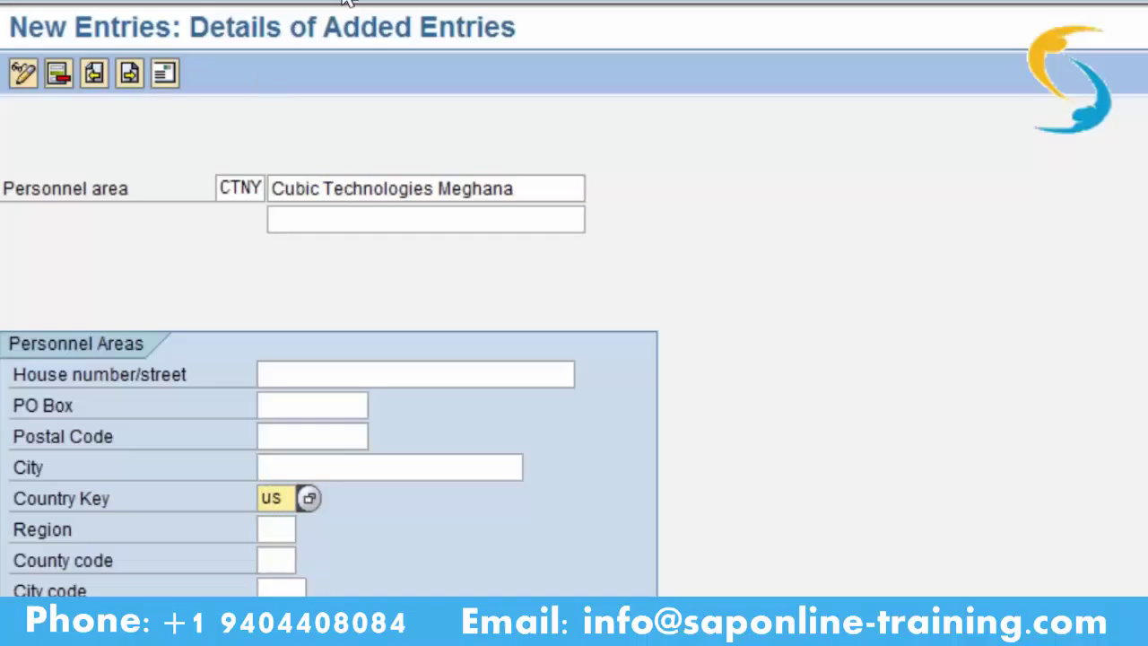
pyautogui.moveTo(348, 2)
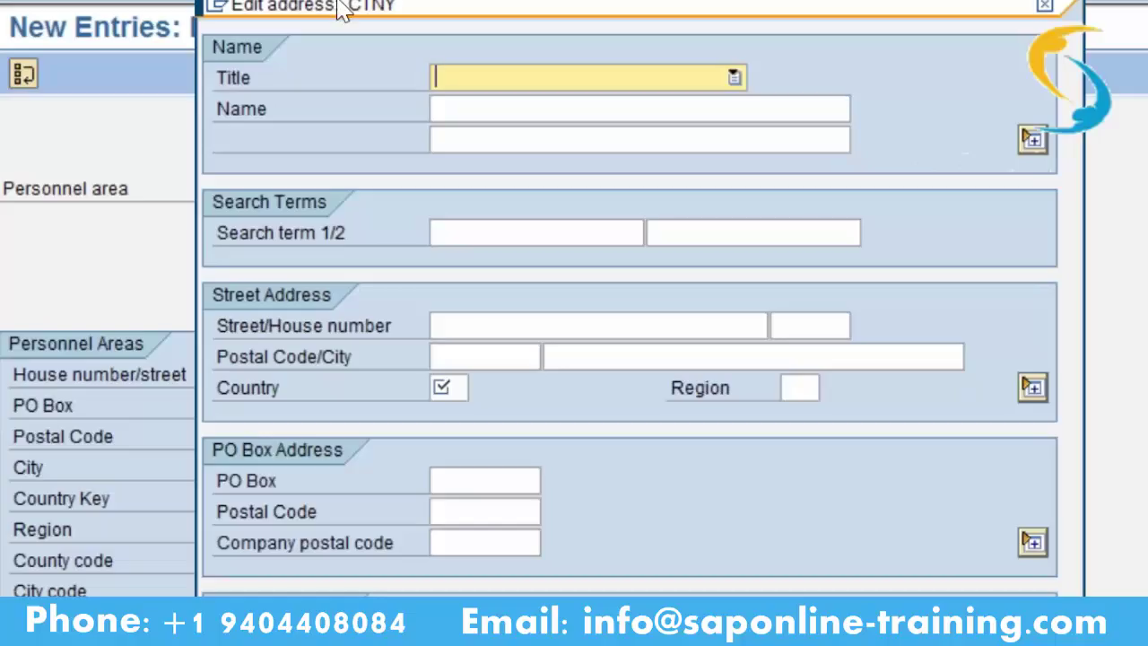
pyautogui.click(460, 387)
pyautogui.write('us')
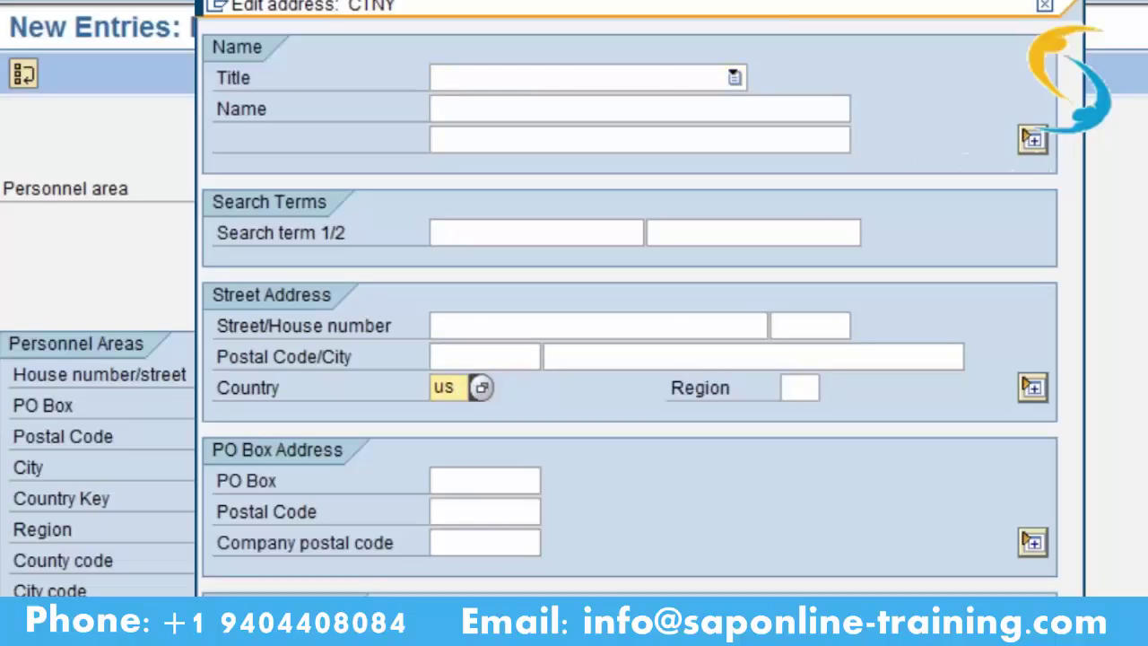
pyautogui.press('Return')
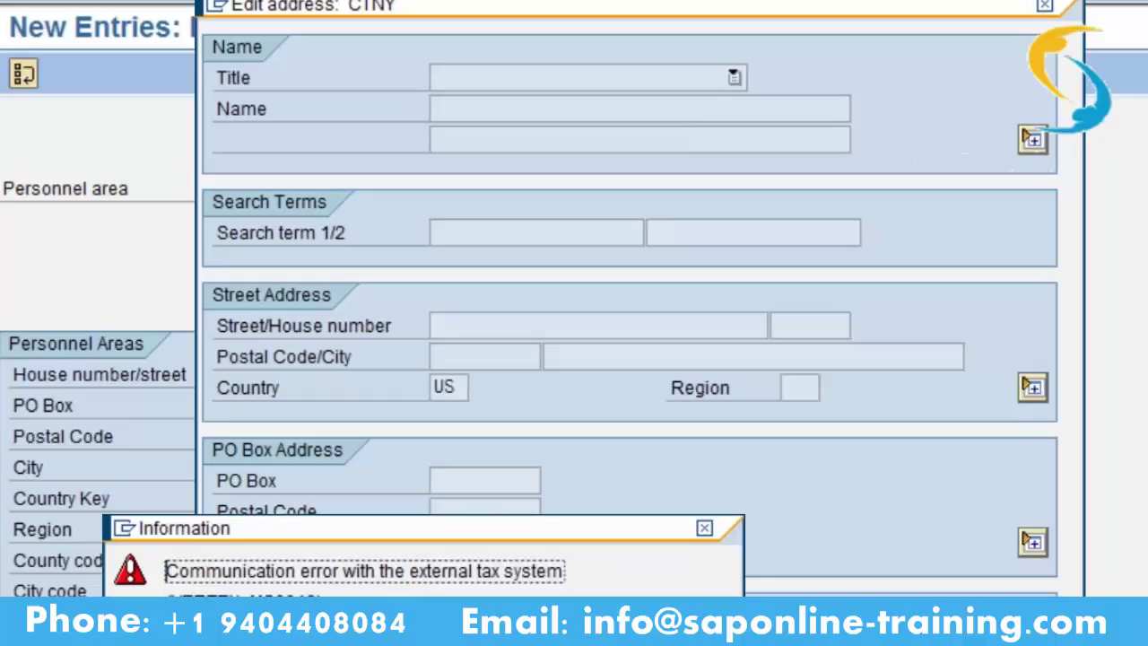
pyautogui.press('Return')
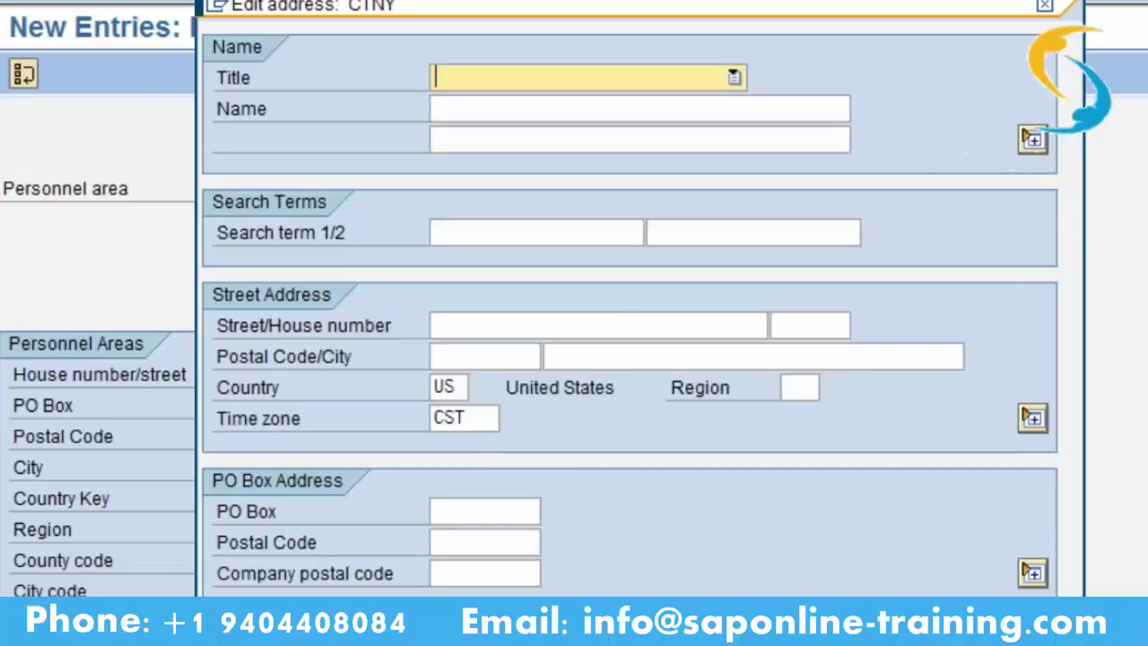
# Exit address maintenance discarding its data, save the personnel area under the proposed customizing request, and leave the personnel areas activity.
pyautogui.click(1047, 7)
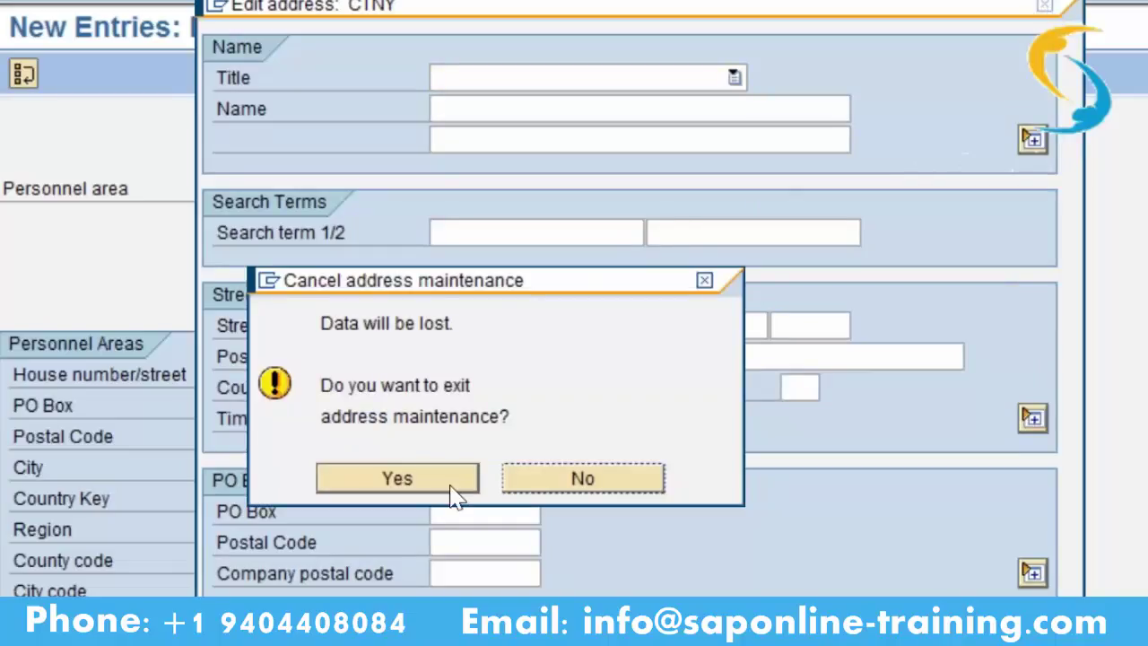
pyautogui.click(451, 487)
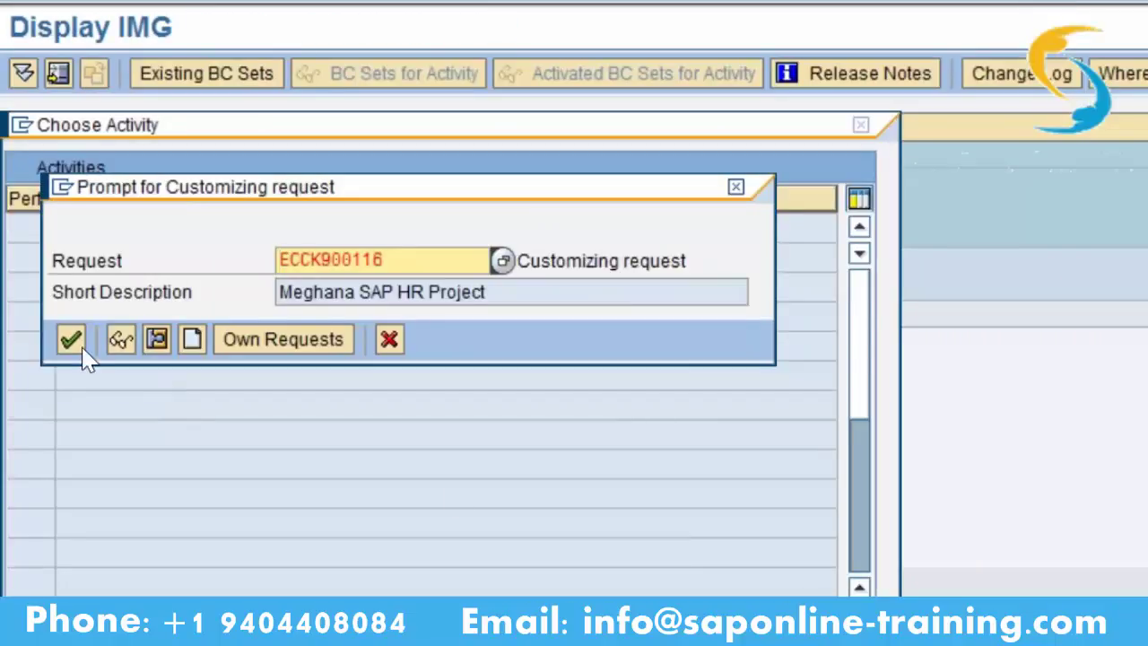
pyautogui.click(72, 341)
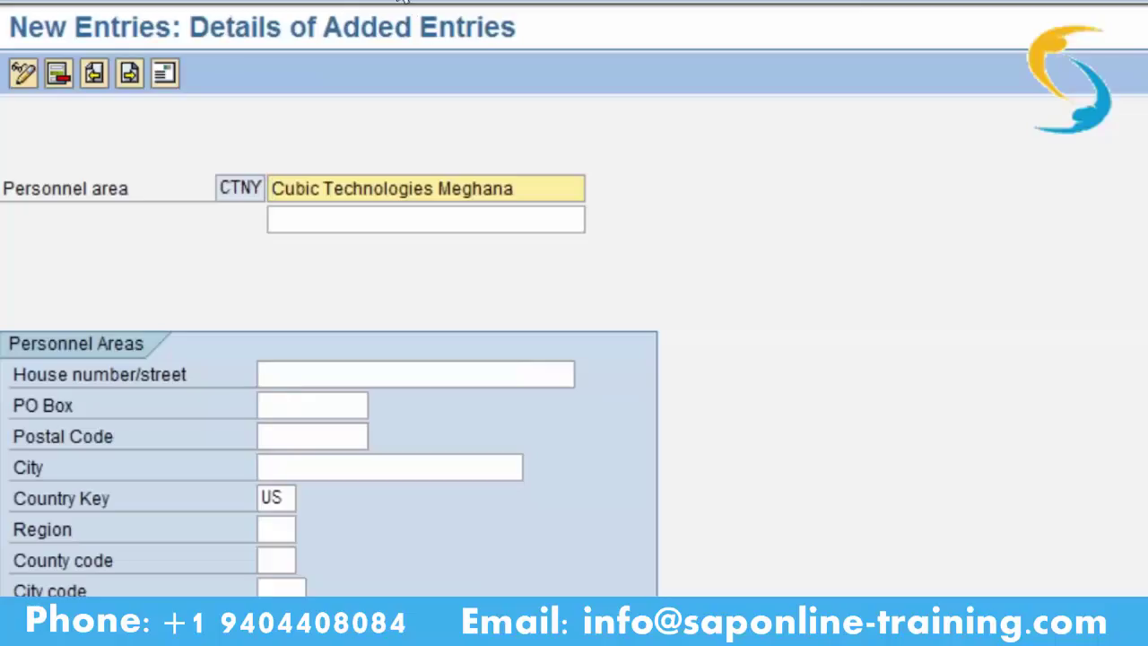
pyautogui.click(403, 2)
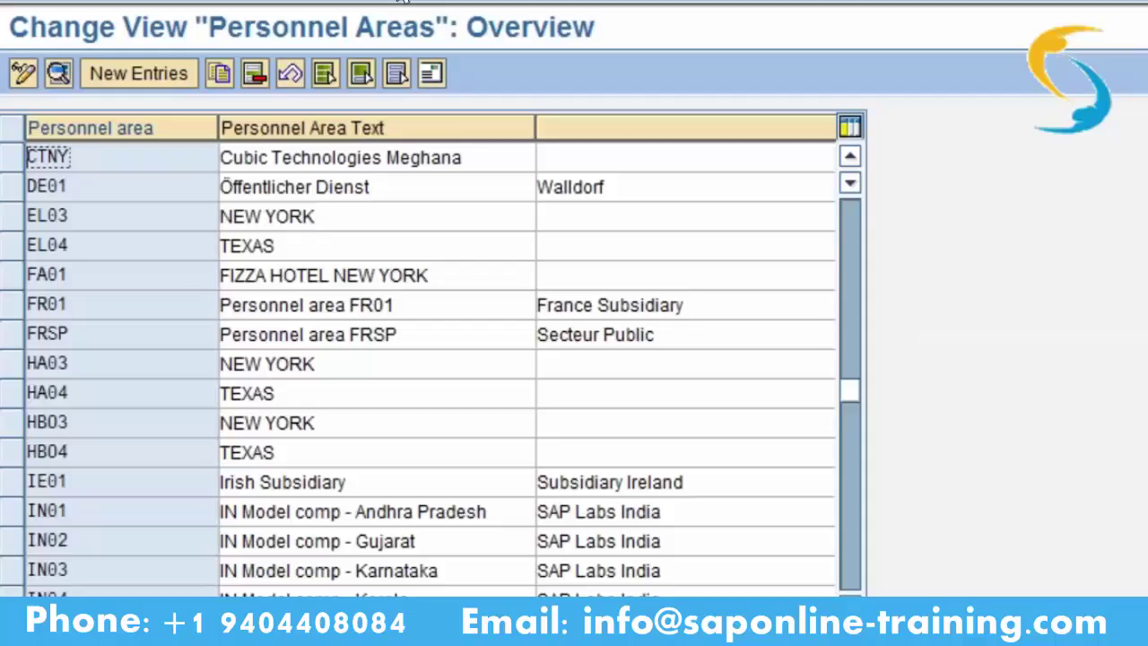
pyautogui.press('F3')
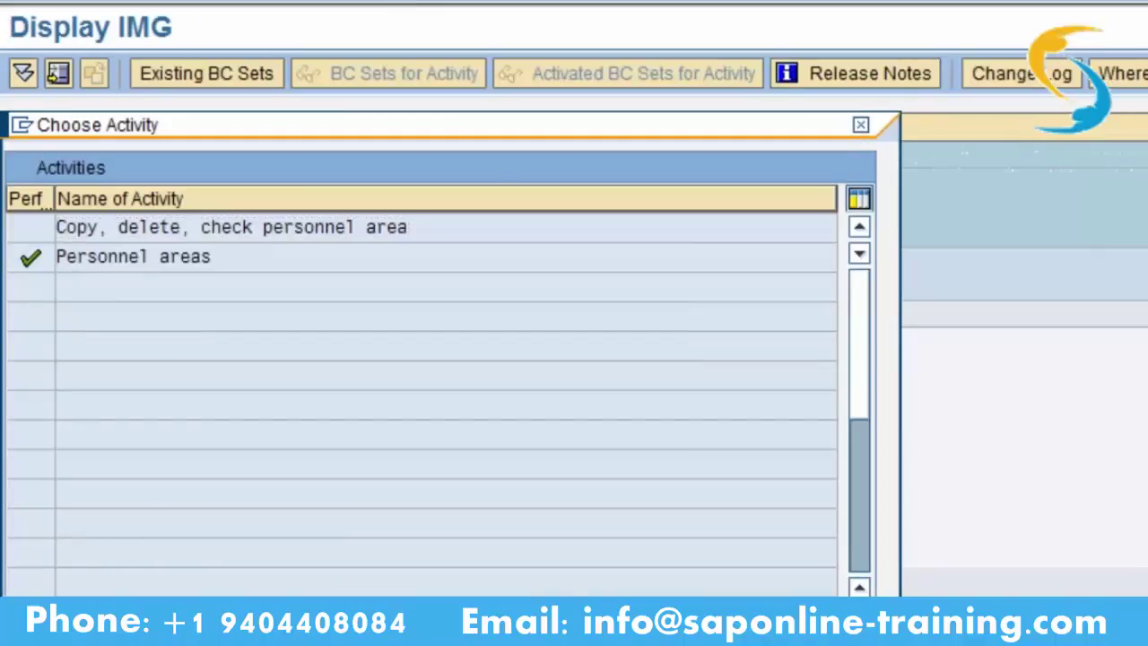
pyautogui.press('Escape')
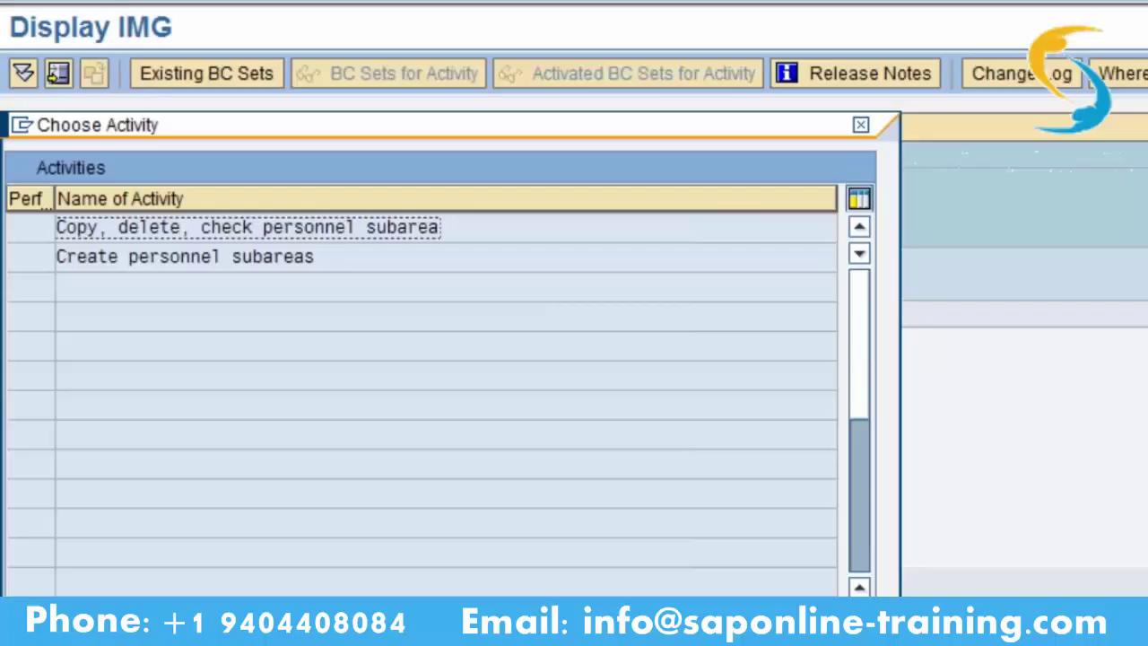
# Open the Create personnel subareas activity with personnel area CTNY as the work area.
pyautogui.doubleClick(183, 262)
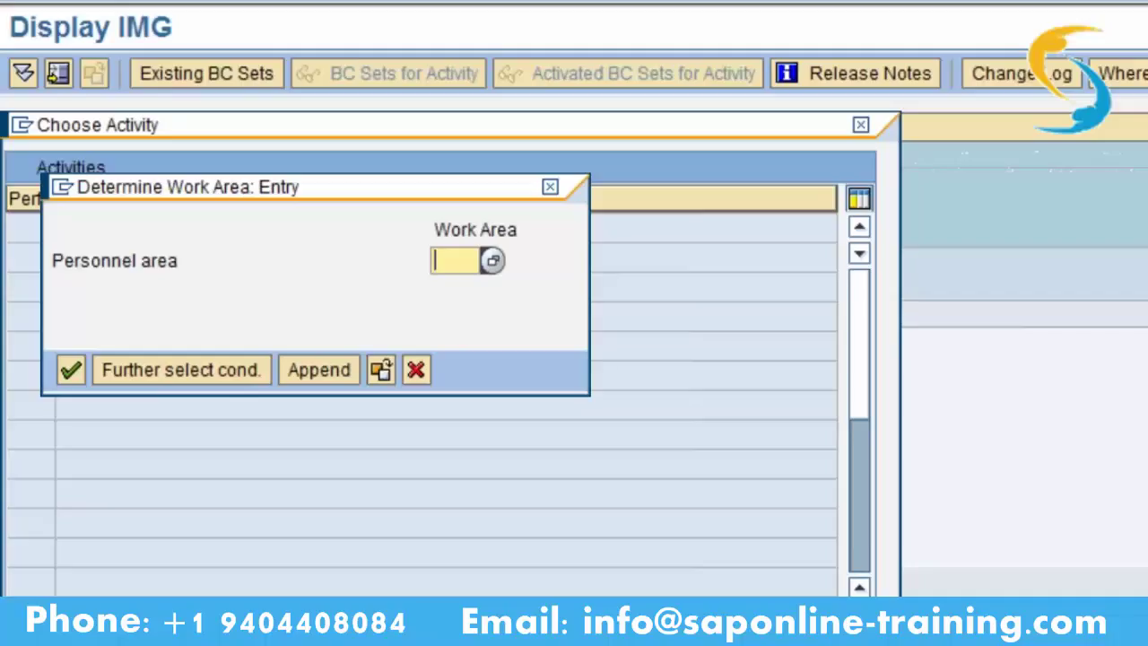
pyautogui.write('CTNY')
pyautogui.click(71, 370)
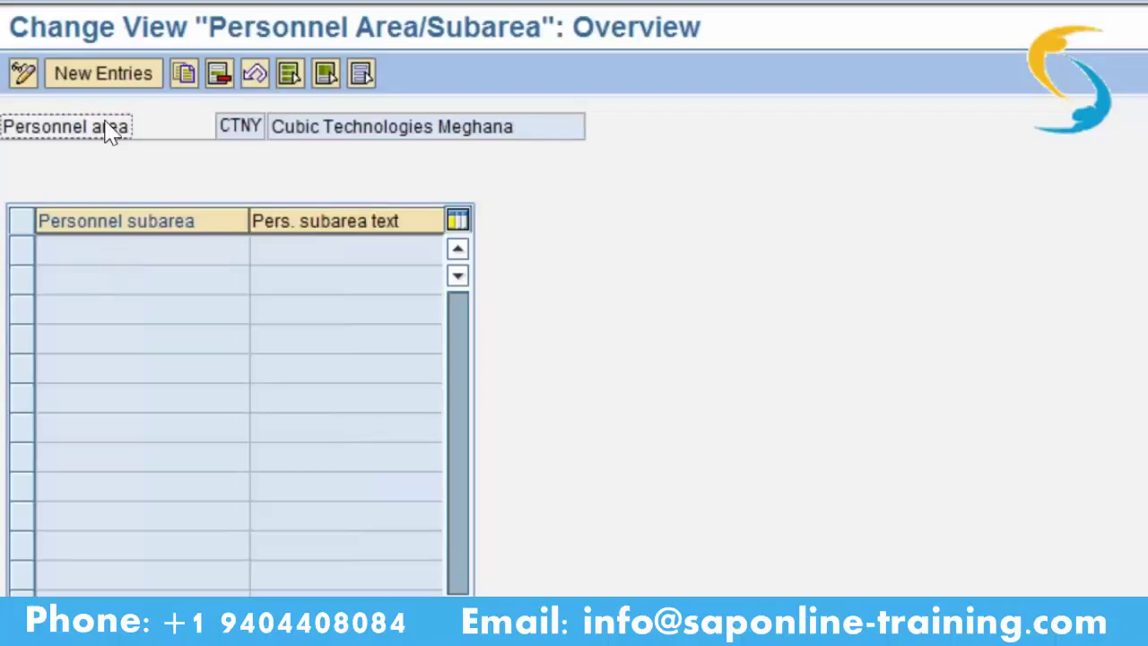
# Add a new personnel subarea CTHR with text "HR dept" followed by the person's first name.
pyautogui.click(104, 74)
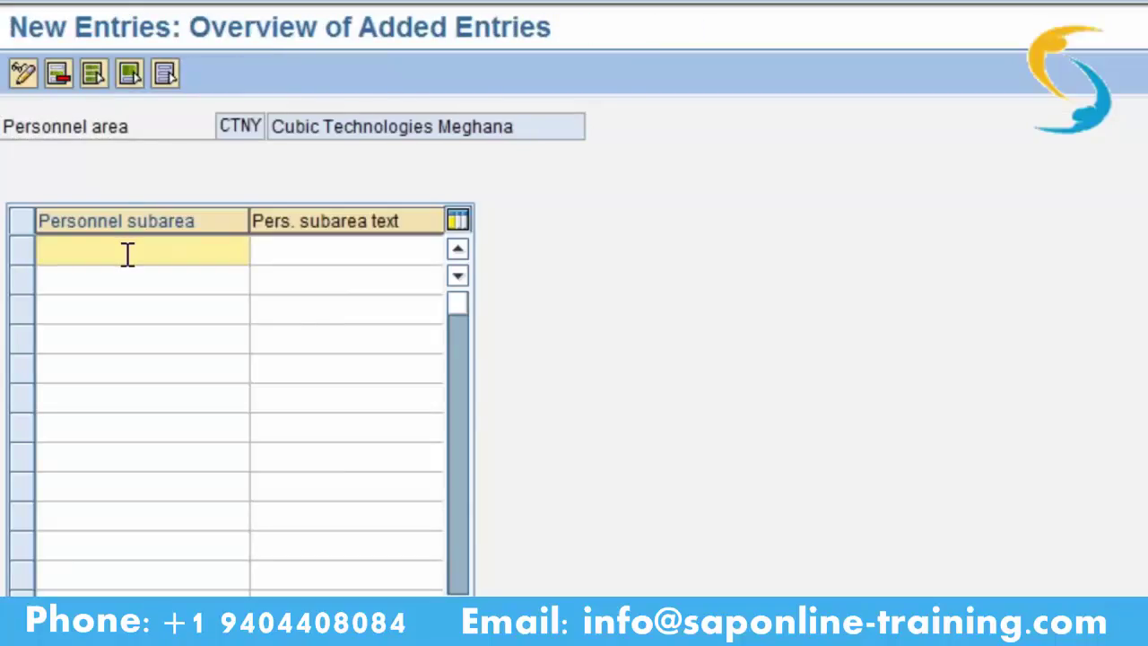
pyautogui.write('CTHR')
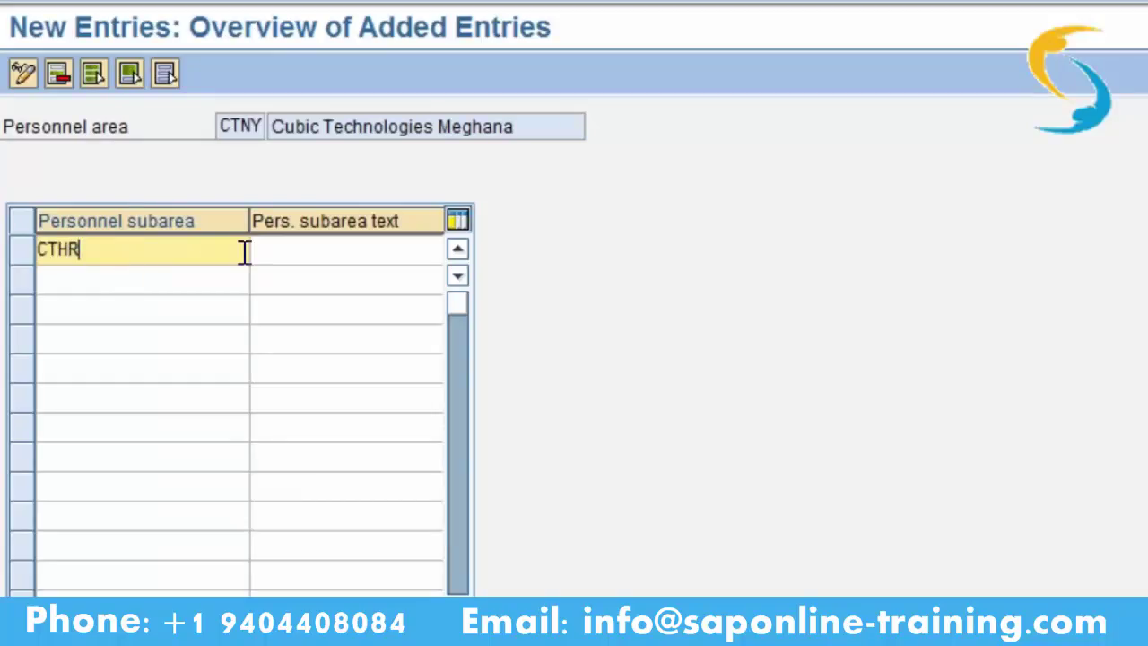
pyautogui.click(292, 249)
pyautogui.write('H')
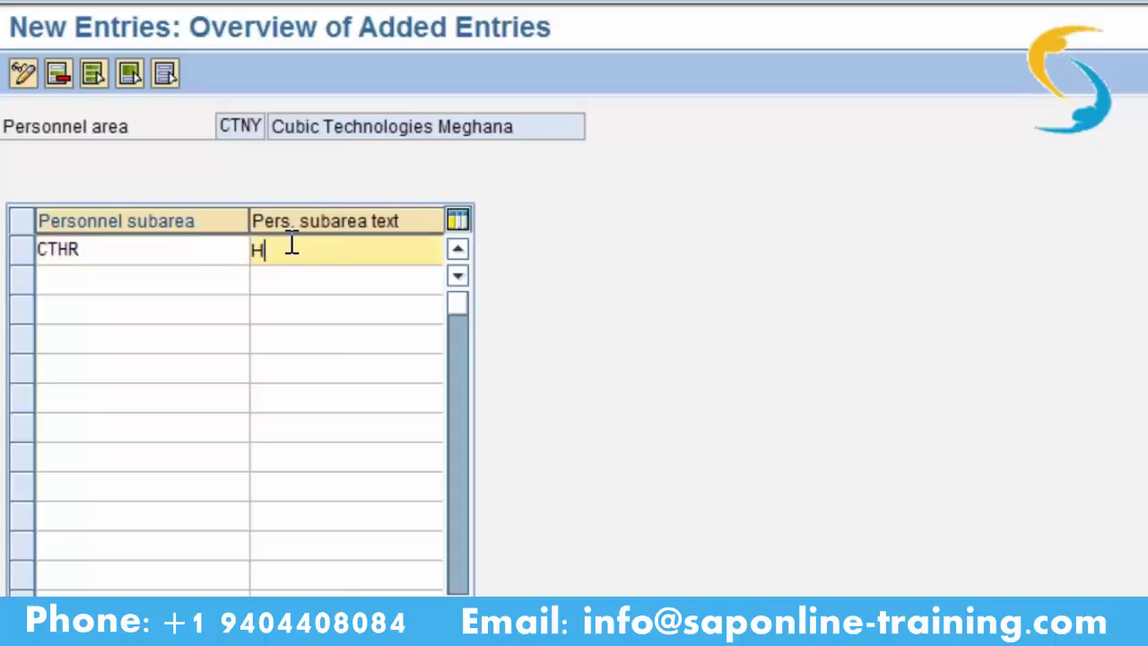
pyautogui.write('R department')
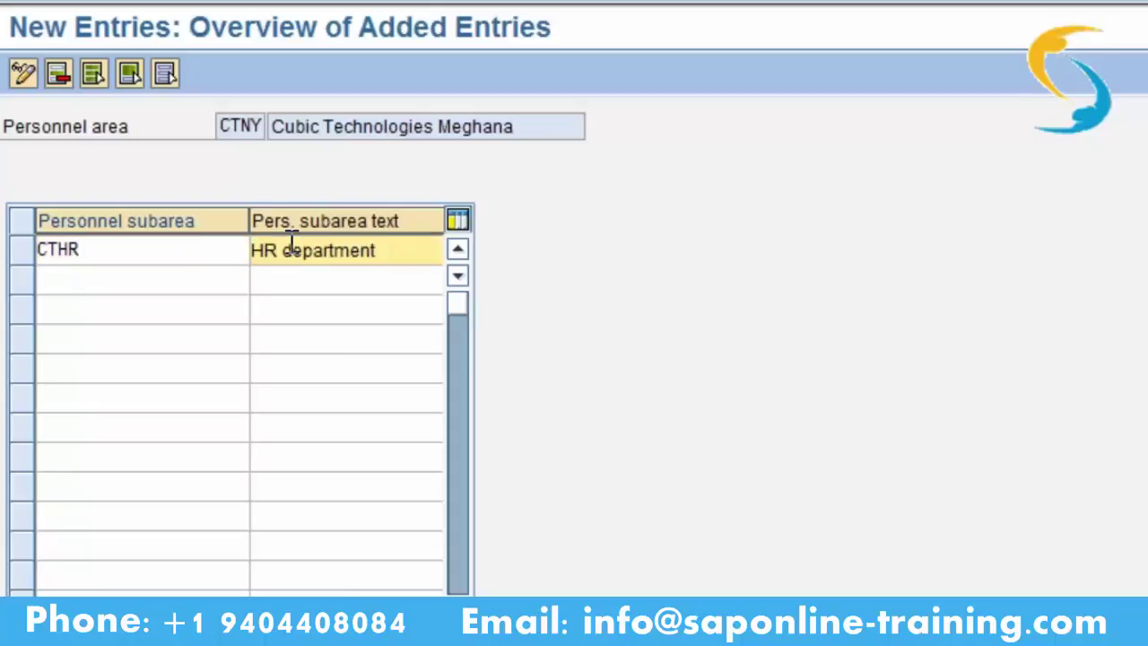
pyautogui.press('BackSpace')
pyautogui.press('BackSpace')
pyautogui.press('BackSpace')
pyautogui.press('BackSpace')
pyautogui.press('BackSpace')
pyautogui.press('BackSpace')
pyautogui.press('BackSpace')
pyautogui.write('t MEghana')
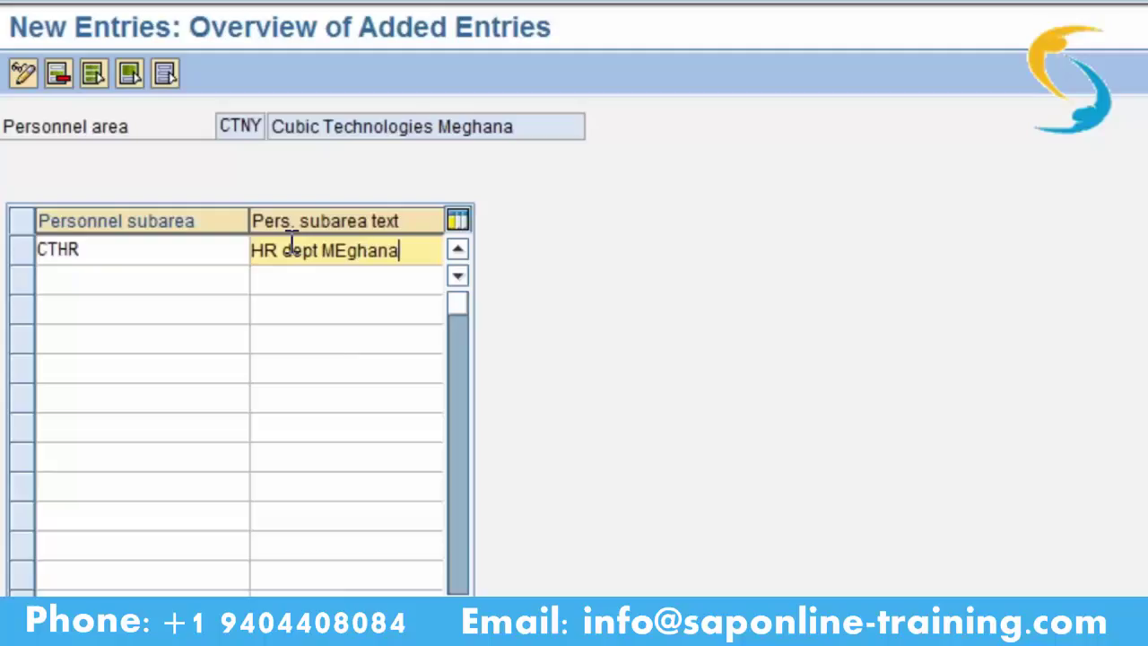
# Save the new personnel subarea under the proposed customizing request and return to the subarea overview.
pyautogui.click(198, 283)
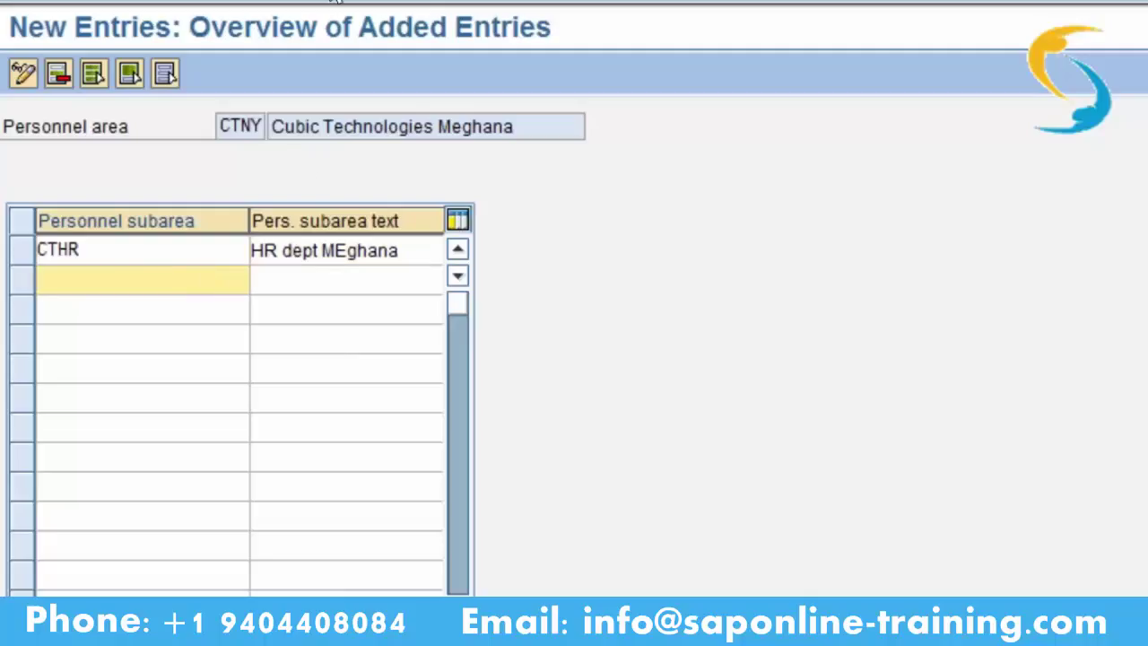
pyautogui.click(348, 2)
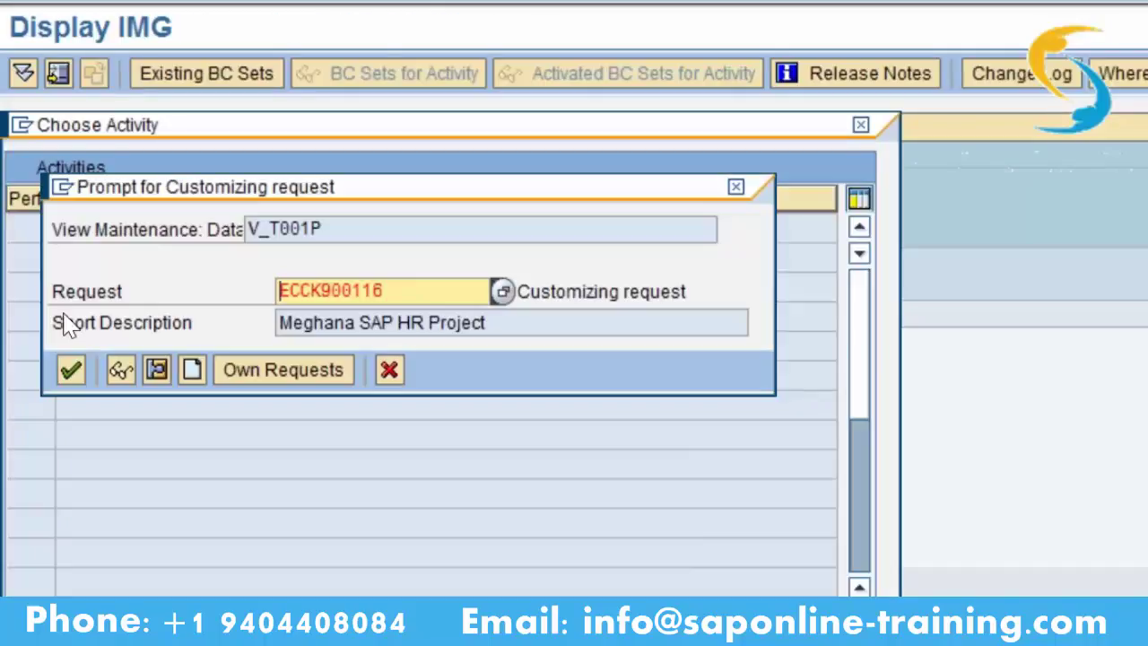
pyautogui.click(73, 369)
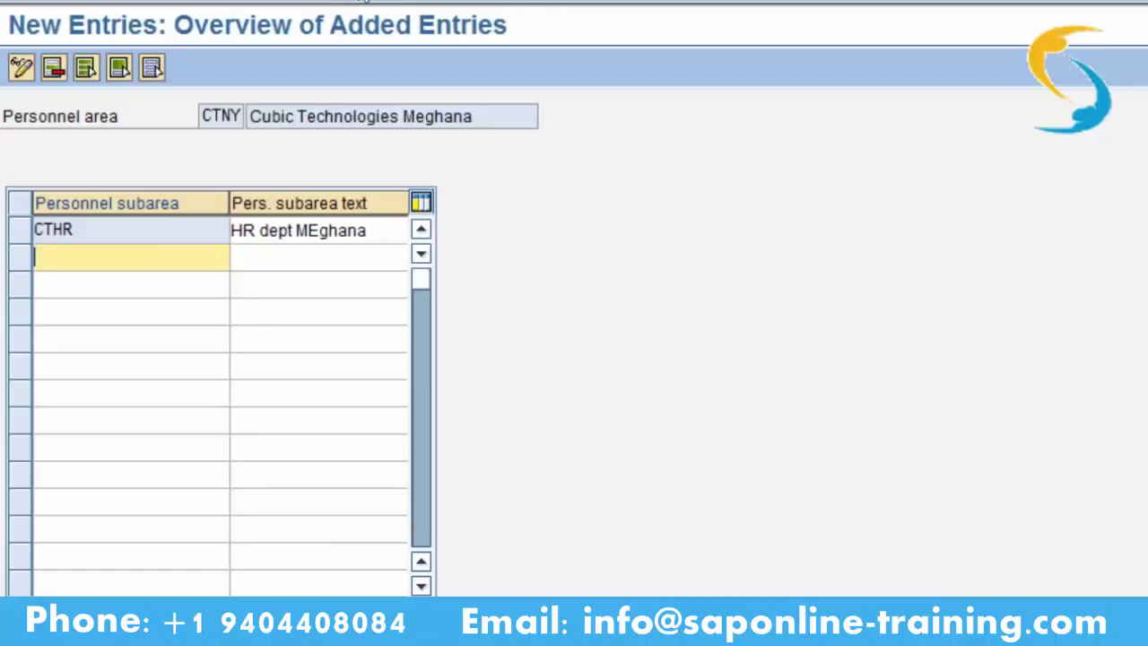
pyautogui.press('F3')
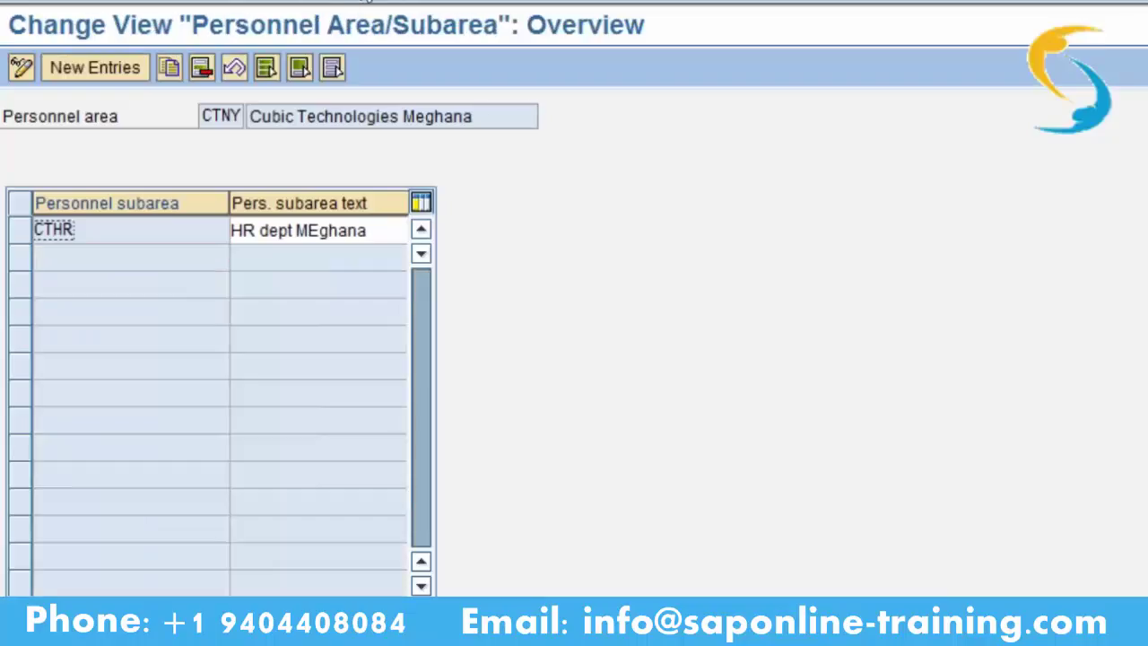
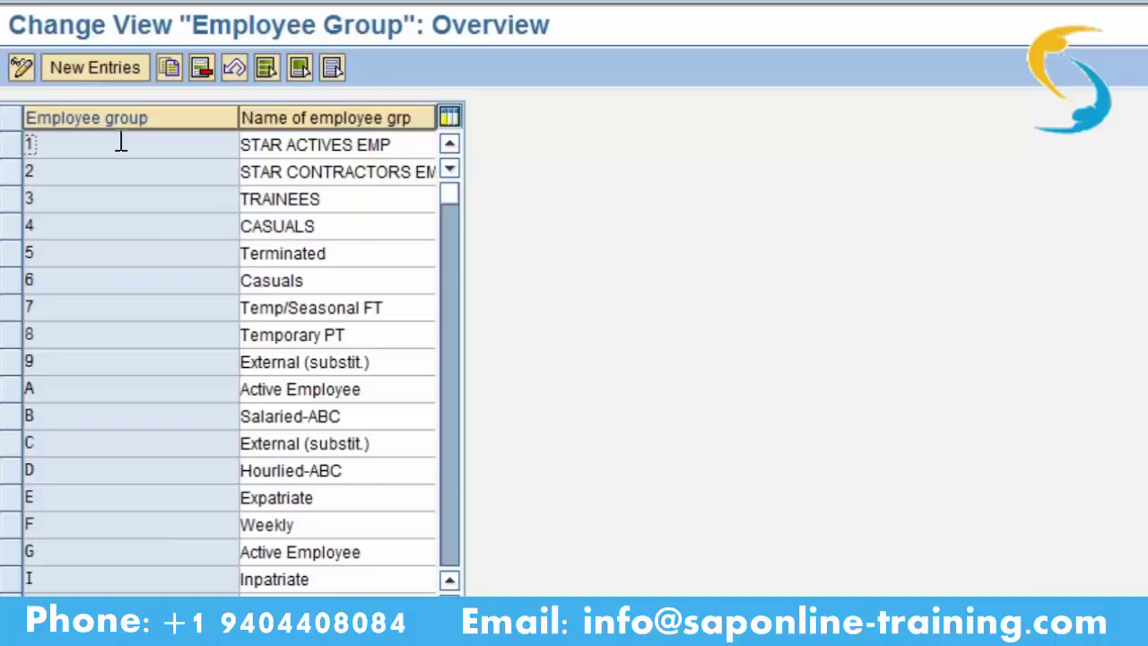
# Try to save a new employee group M named "Pemp" followed by the person's first name.
pyautogui.click(95, 68)
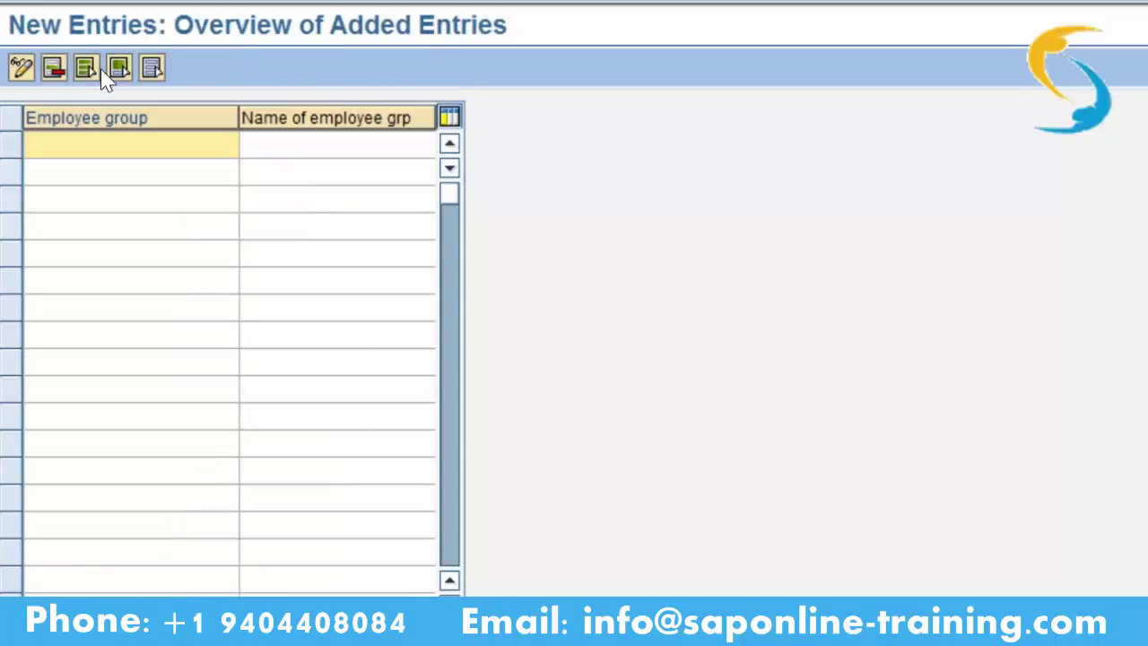
pyautogui.write('M')
pyautogui.click(276, 143)
pyautogui.write('Pe')
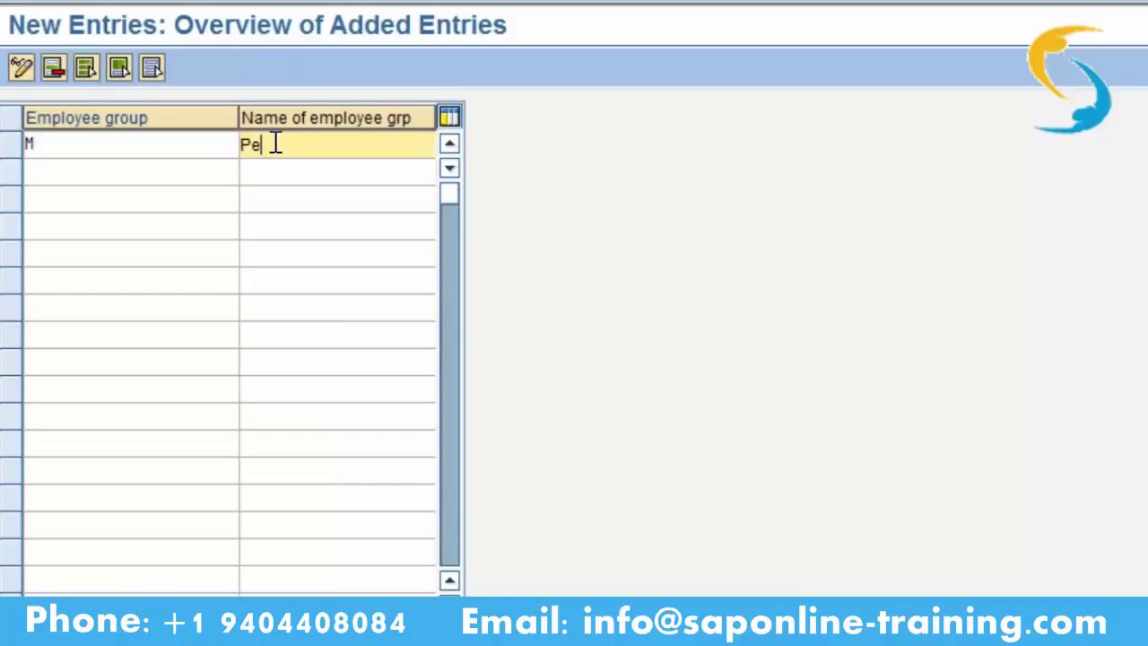
pyautogui.press('BackSpace')
pyautogui.write('emp Meghana')
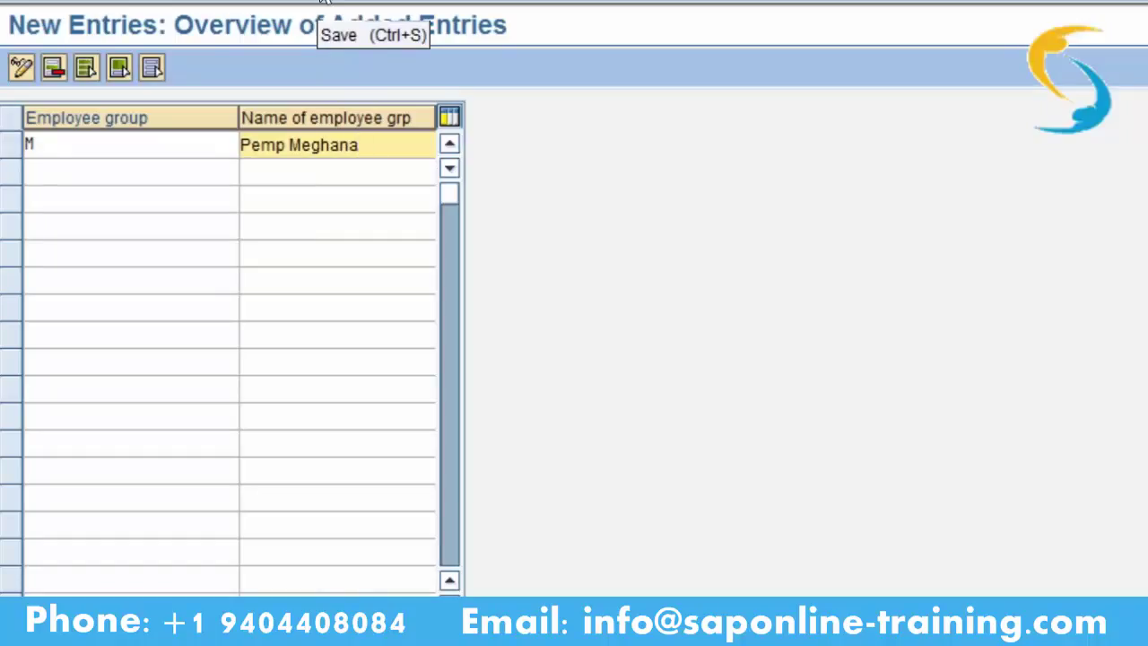
pyautogui.click(324, 2)
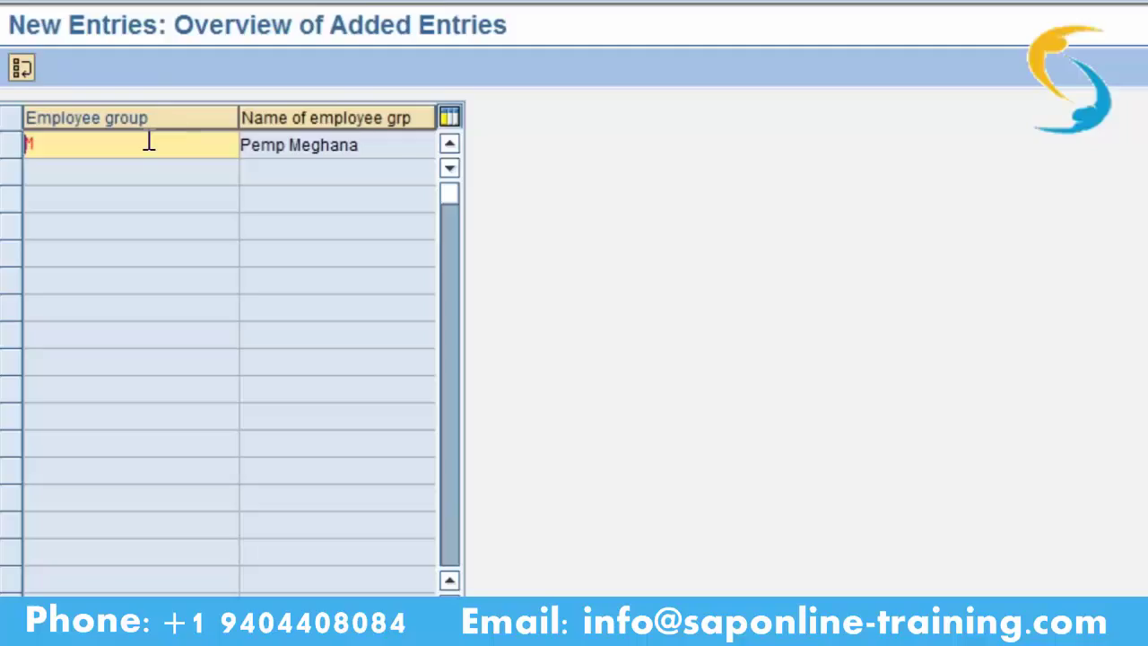
# Change the new employee group's key to Y and save it under the proposed customizing request.
pyautogui.press('BackSpace')
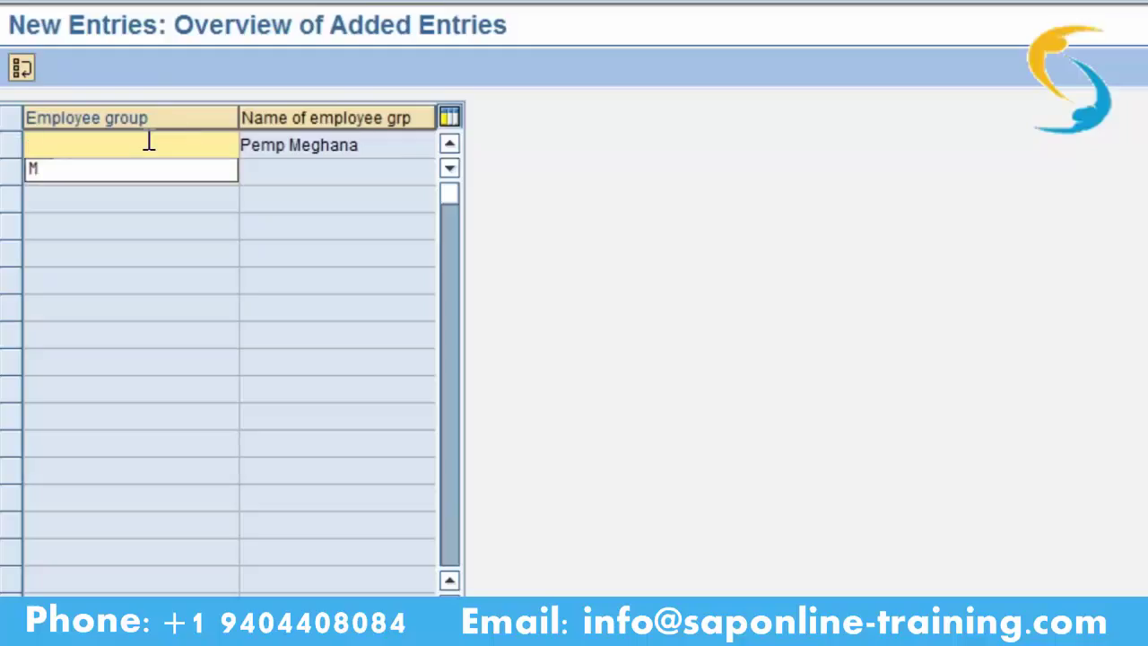
pyautogui.write('Y')
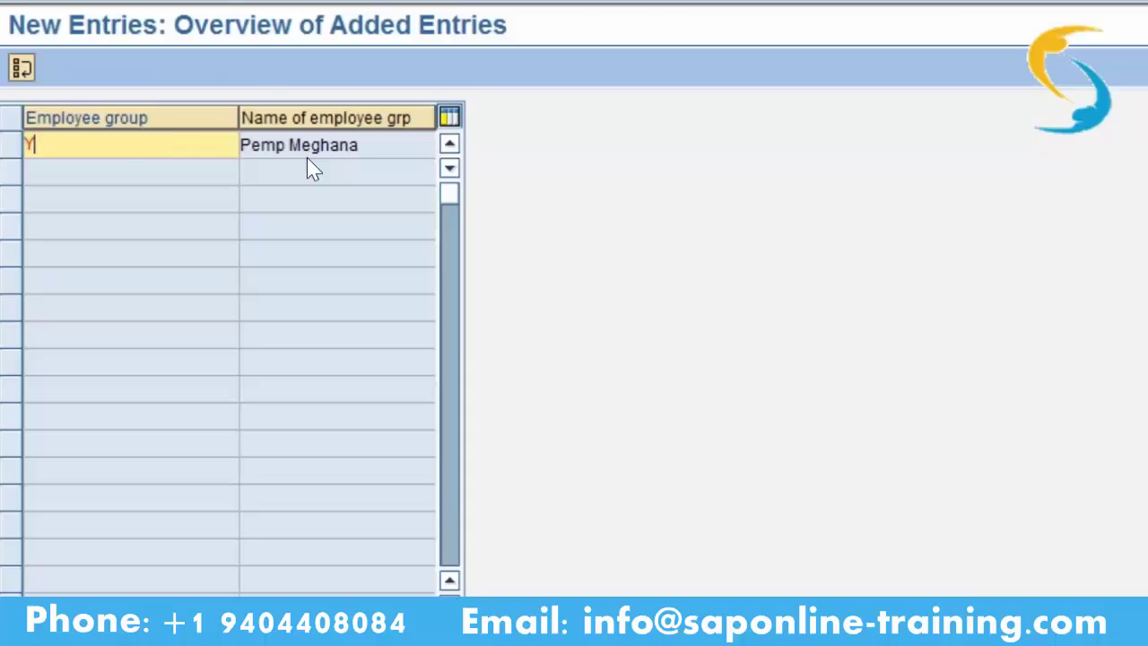
pyautogui.click(308, 252)
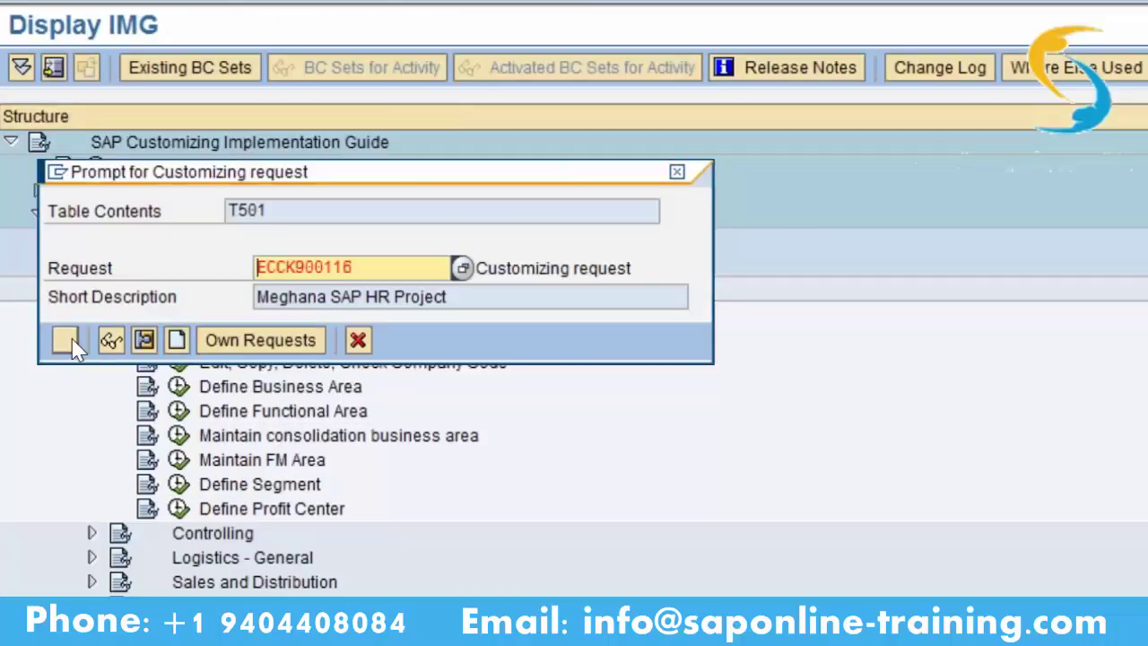
pyautogui.click(72, 342)
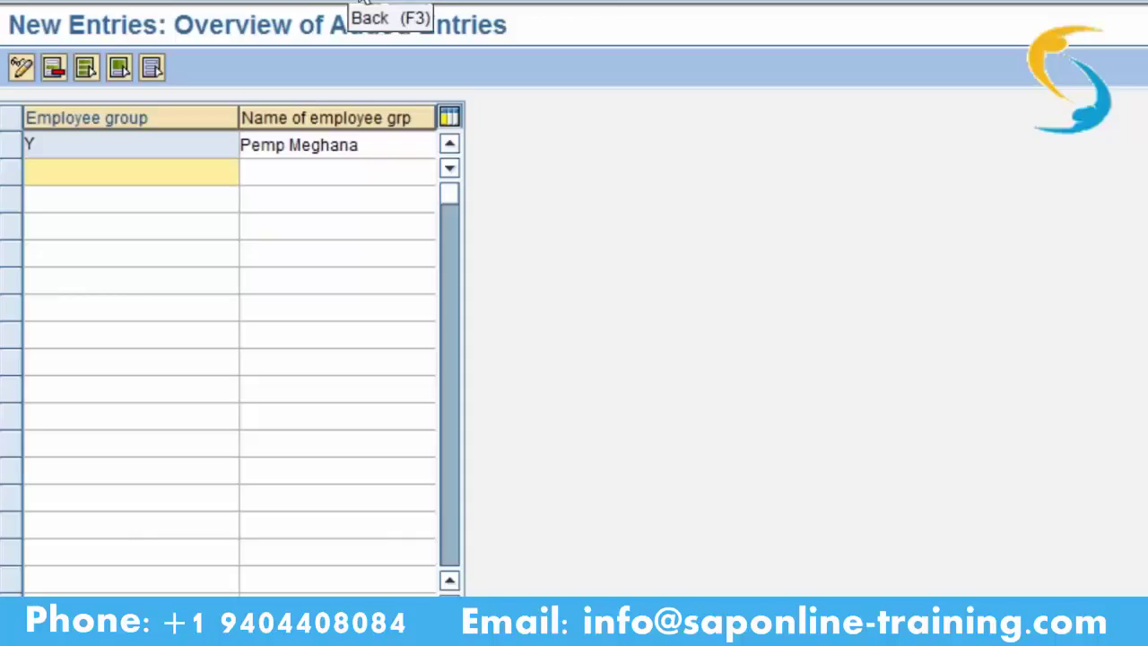
# Leave the employee group customizing and add a new employee subgroup Y1 named "exe" followed by the person's first name.
pyautogui.click(363, 2)
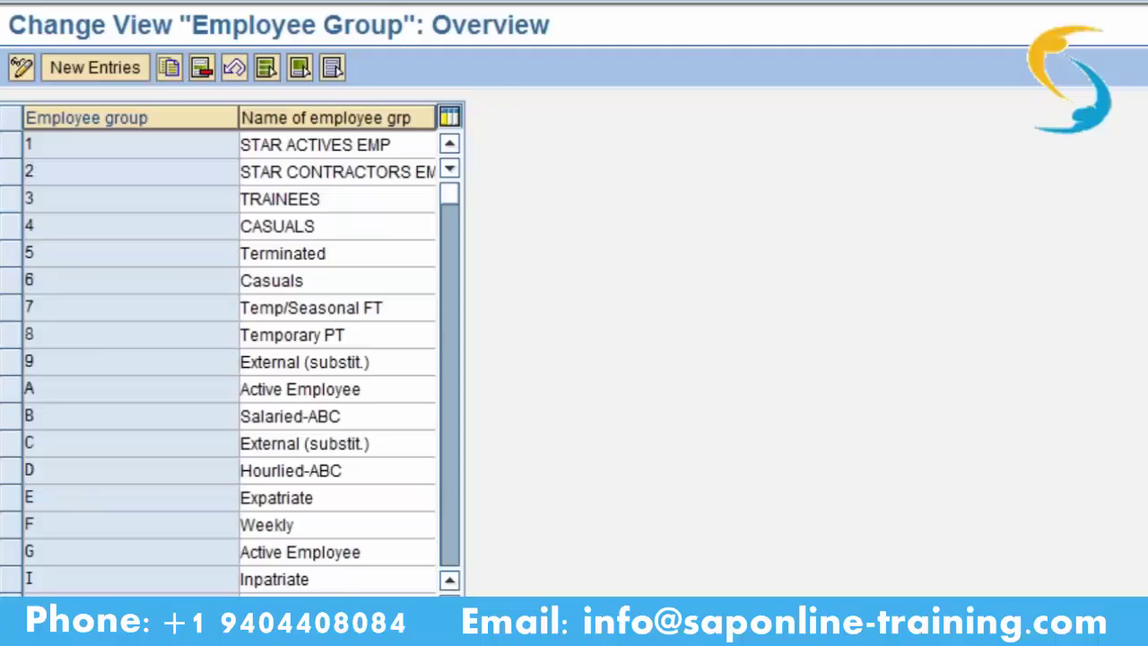
pyautogui.click(363, 1)
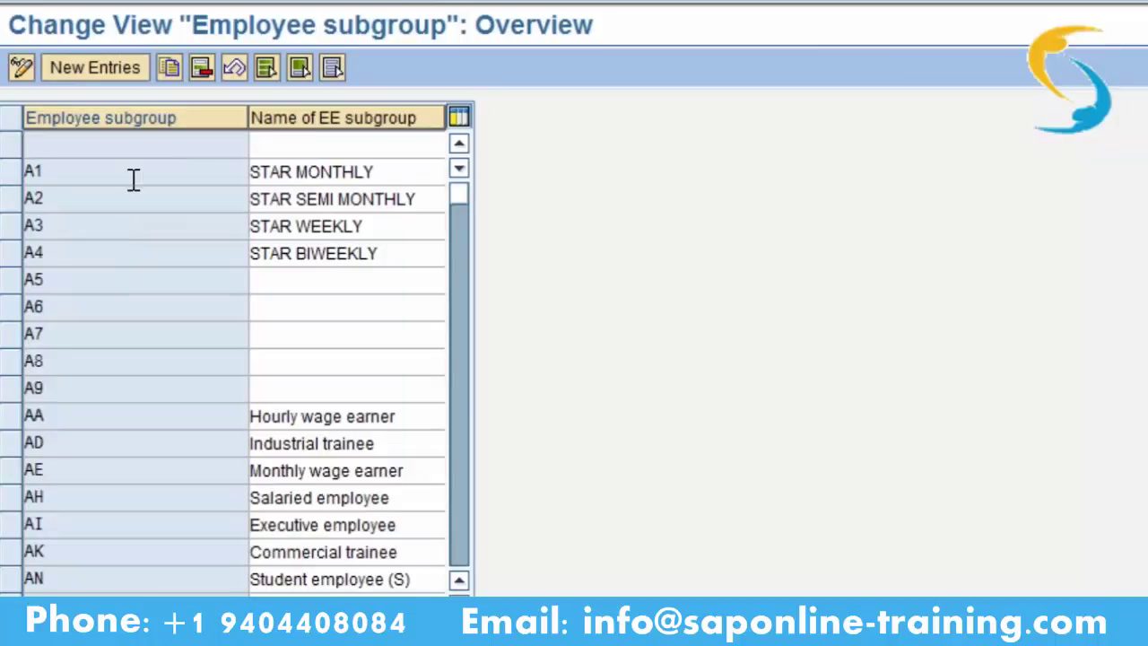
pyautogui.click(95, 68)
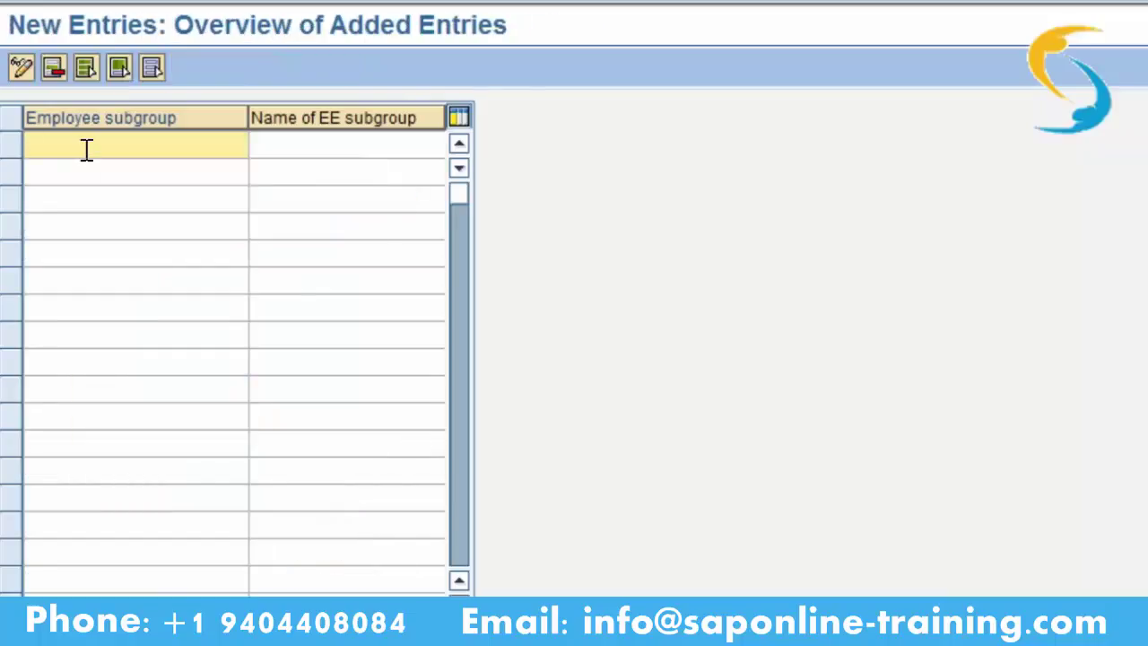
pyautogui.write('Y1')
pyautogui.click(264, 148)
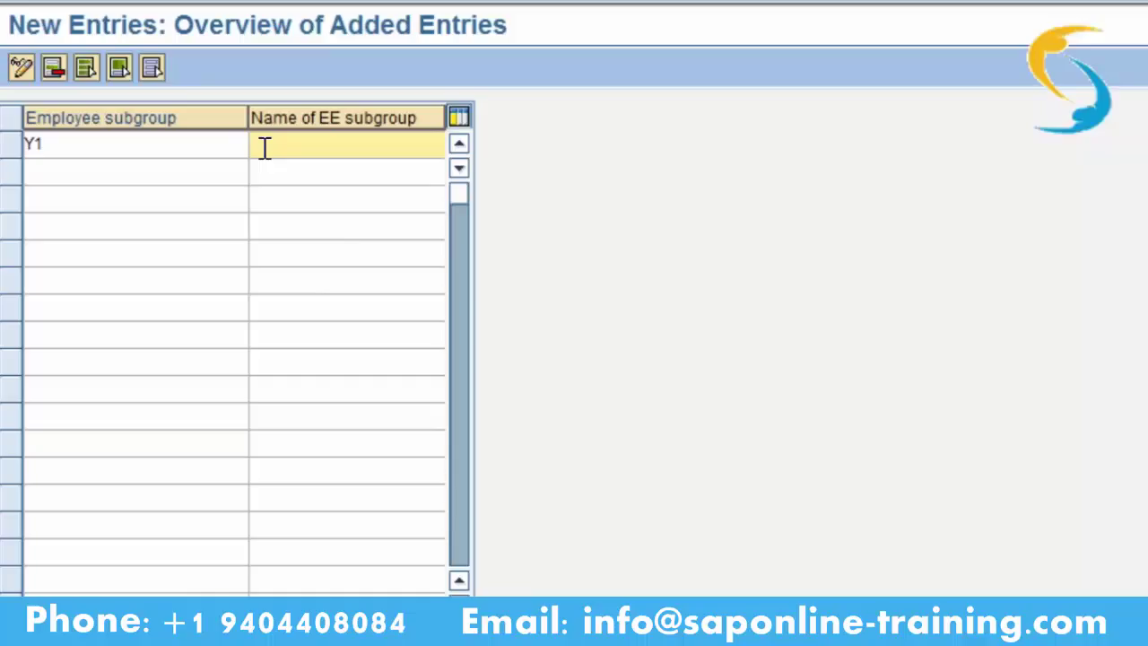
pyautogui.write('exe meghana')
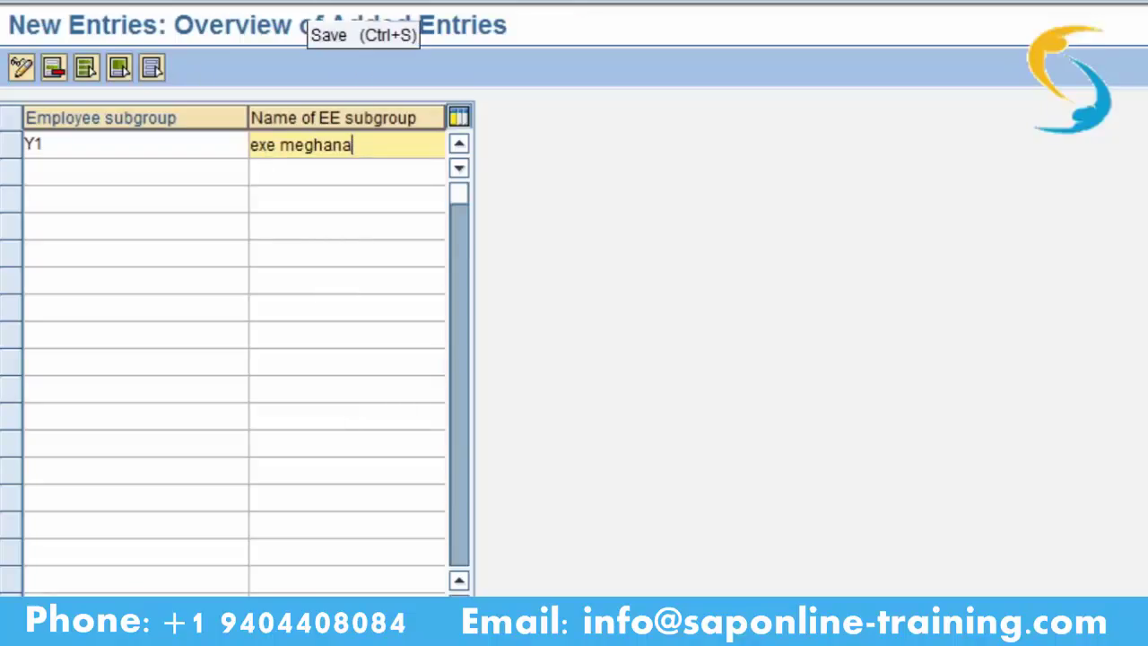
# Save the new employee subgroup under the proposed customizing request and return to the subgroup overview.
pyautogui.hotkey('ctrl', 's')
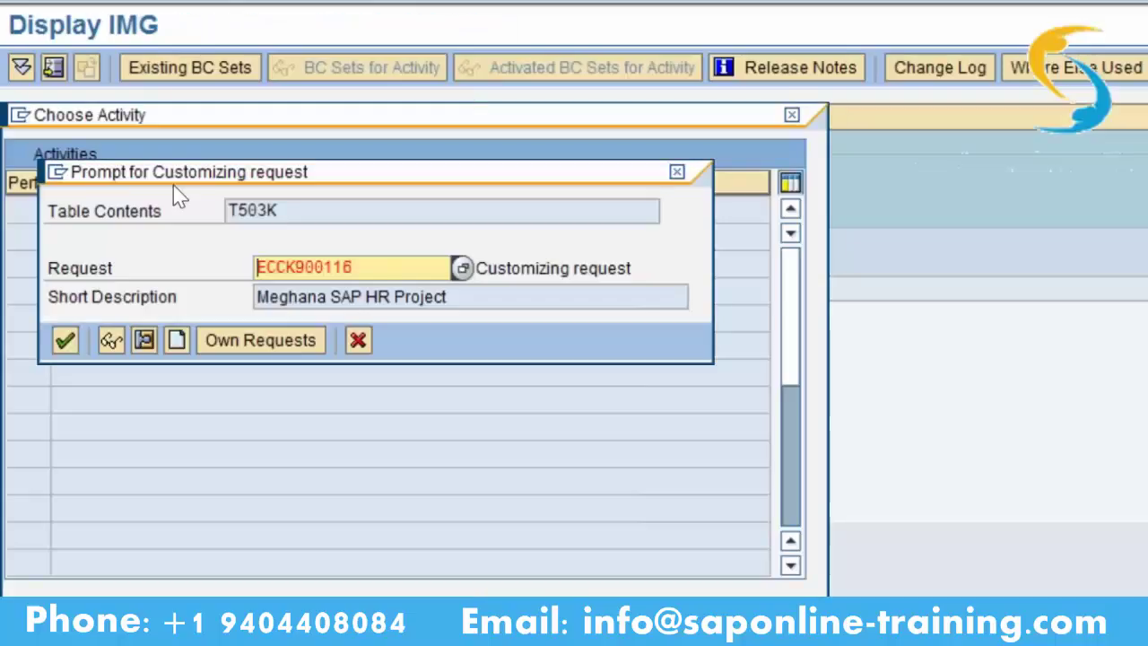
pyautogui.click(66, 340)
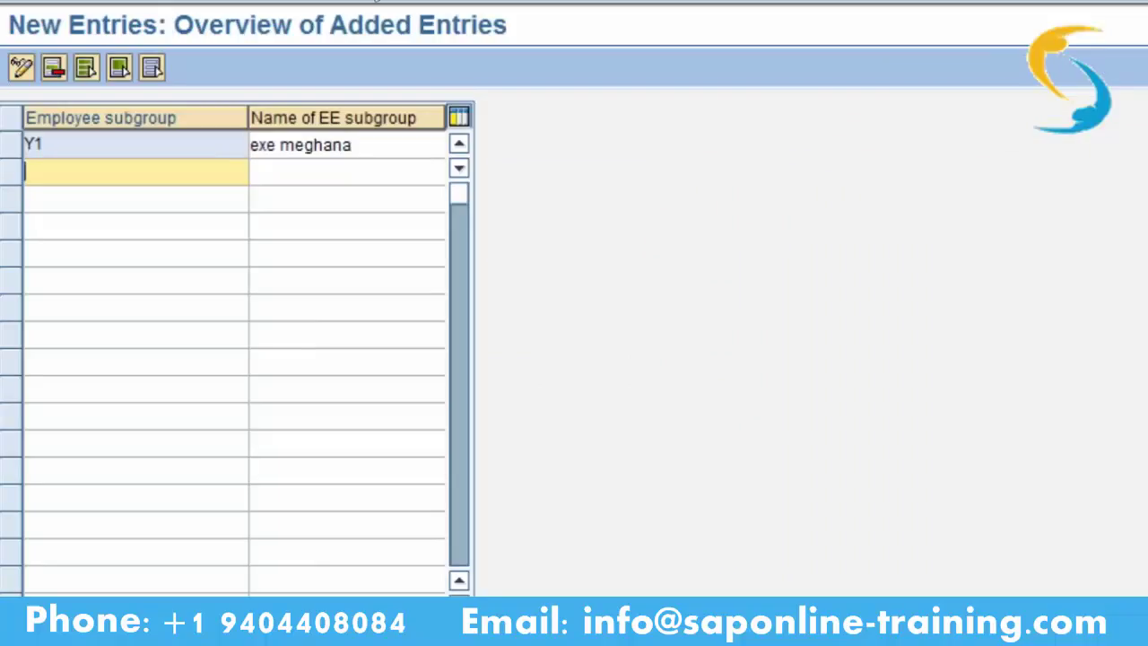
pyautogui.click(373, 1)
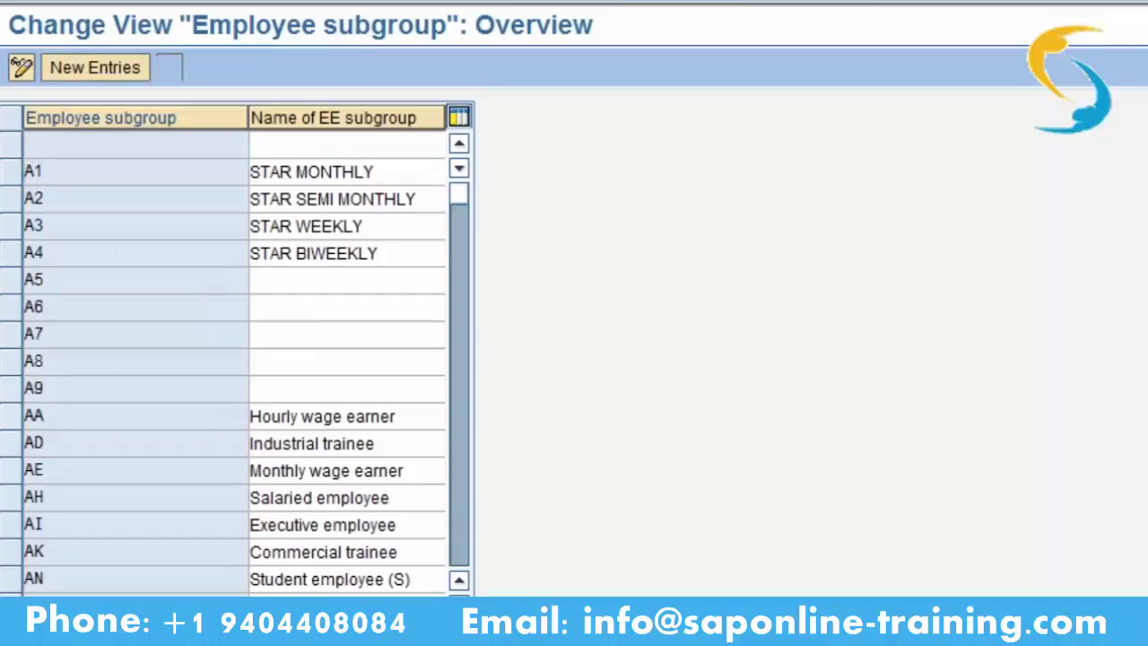
# Locate employee subgroup Y1 in the overview and return to the IMG structure.
pyautogui.scroll(-1, 242, 359)
pyautogui.click(461, 454)
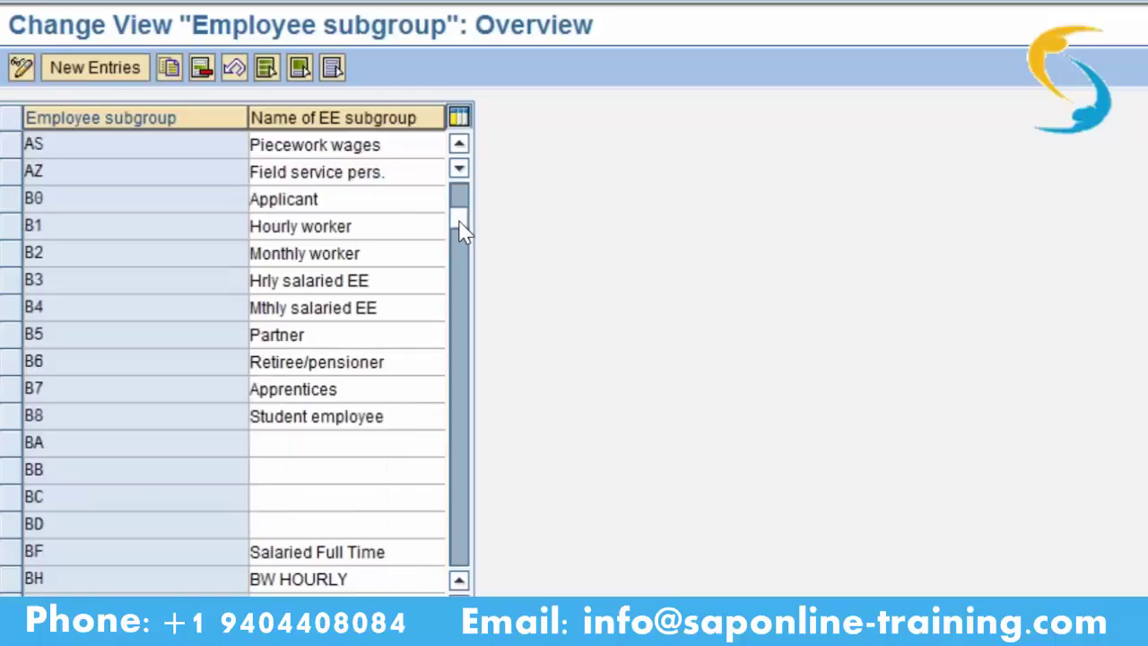
pyautogui.scroll(-3, 459, 231)
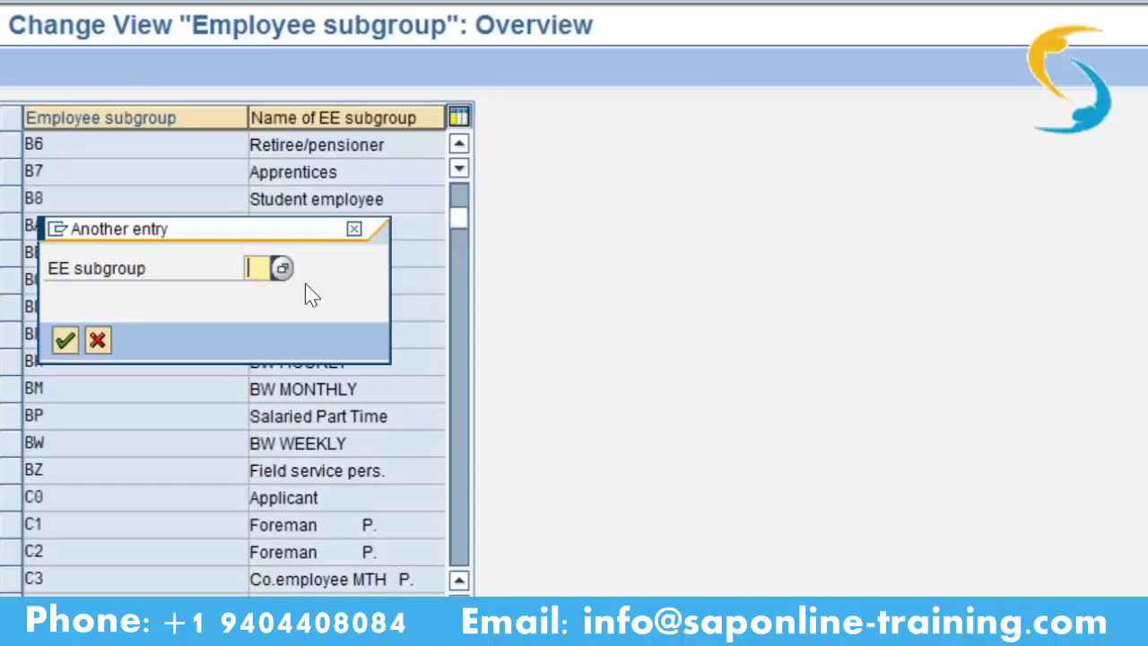
pyautogui.write('Y1')
pyautogui.click(68, 350)
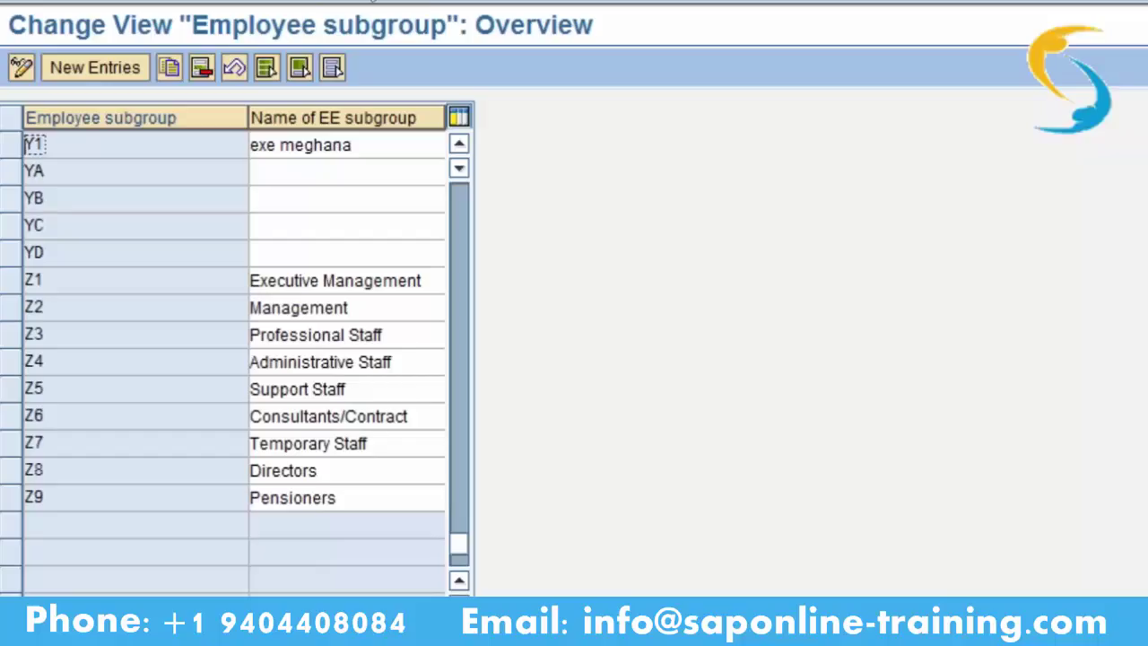
pyautogui.press('F3')
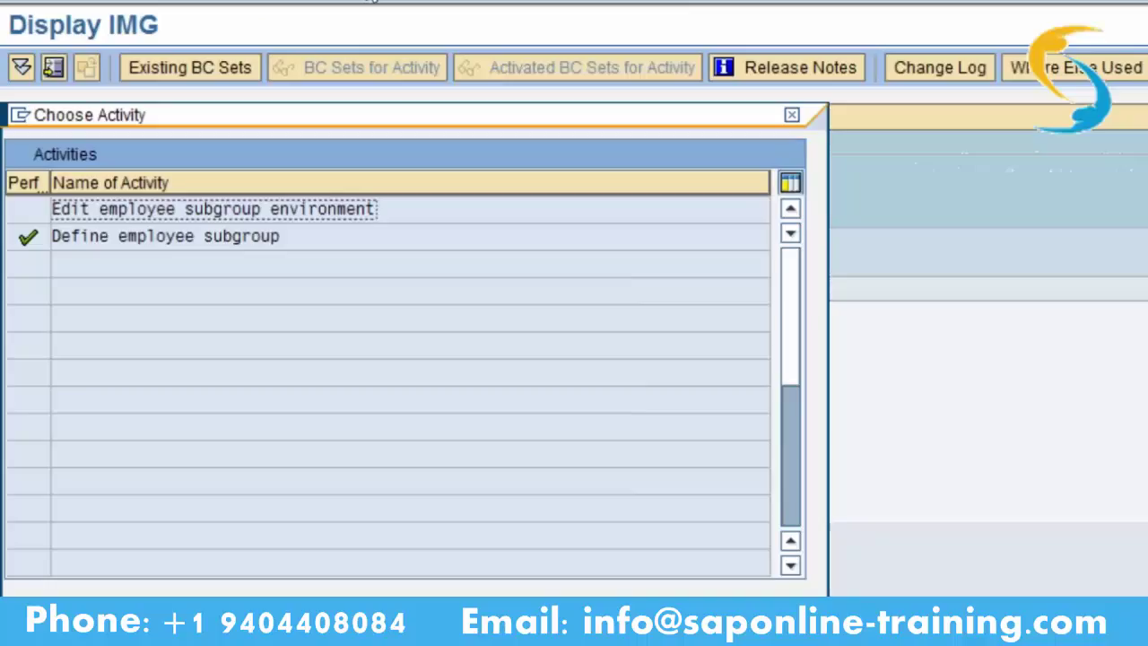
pyautogui.press('Escape')
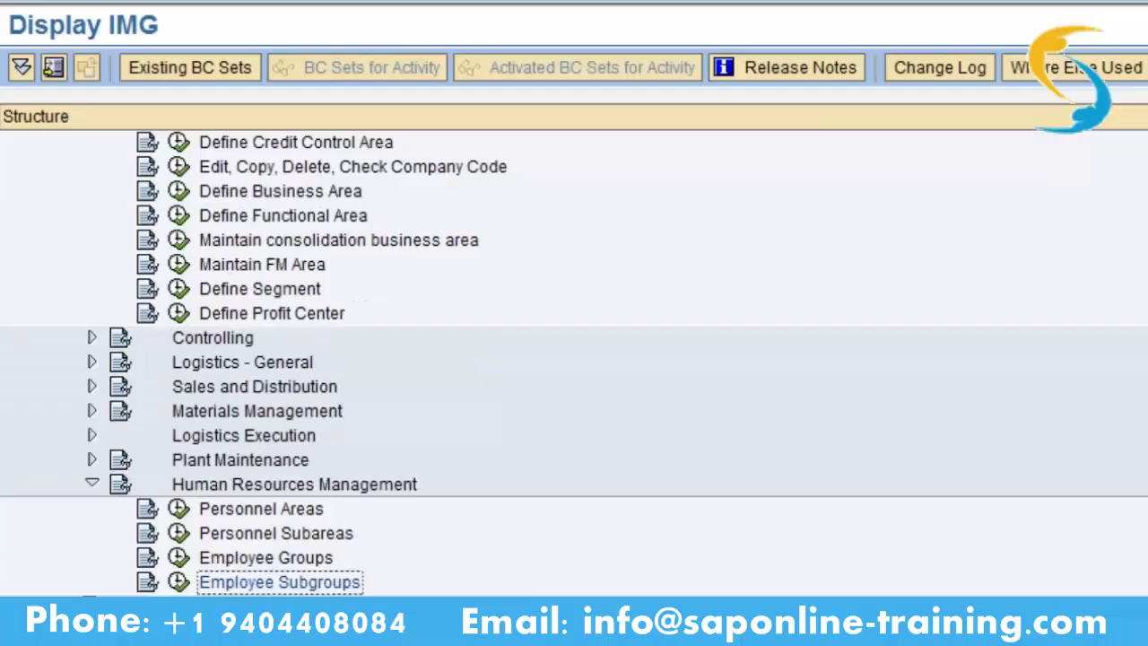
# Assign personnel area CTNY to company code C123 with country grouping 10.
pyautogui.scroll(-1, 573, 358)
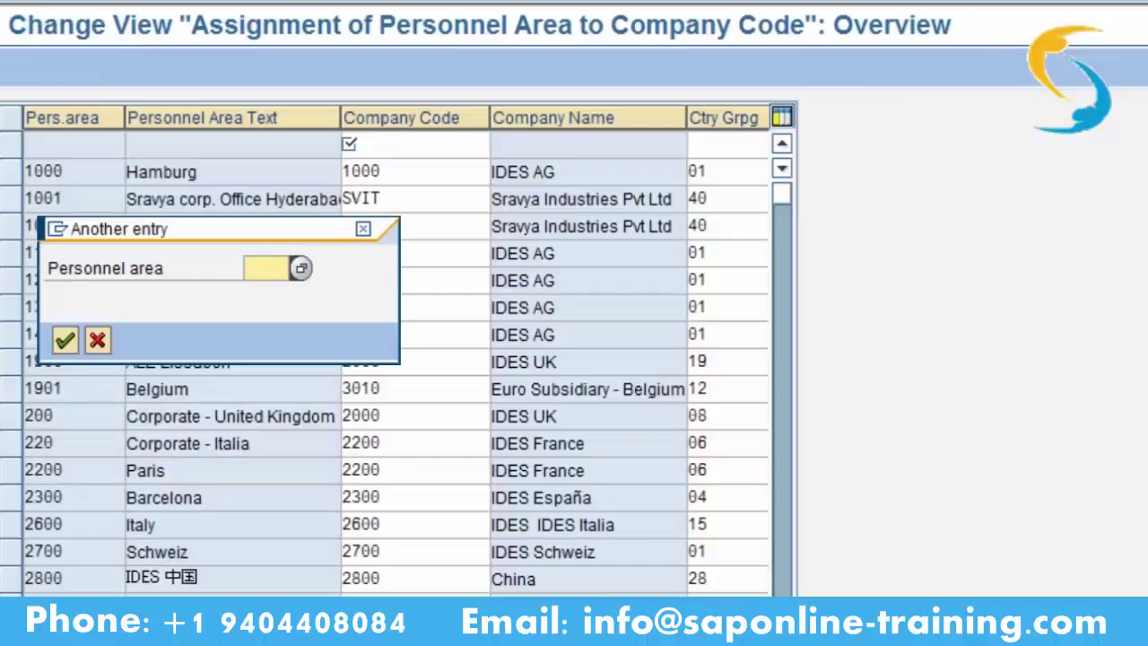
pyautogui.write('C')
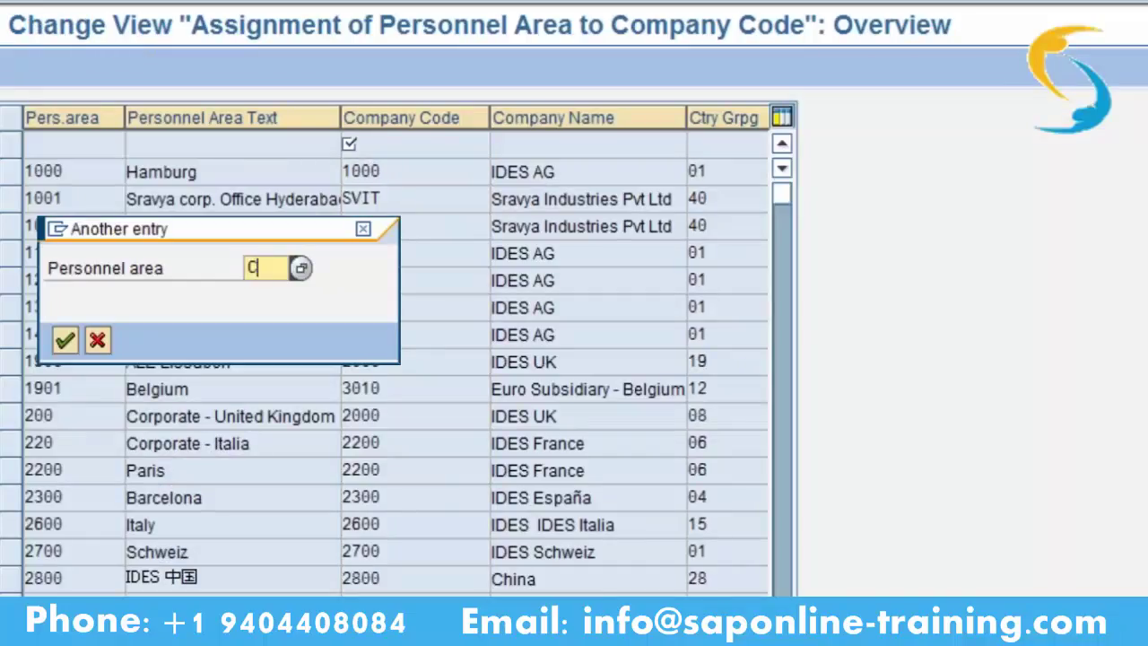
pyautogui.write('T')
pyautogui.press('Return')
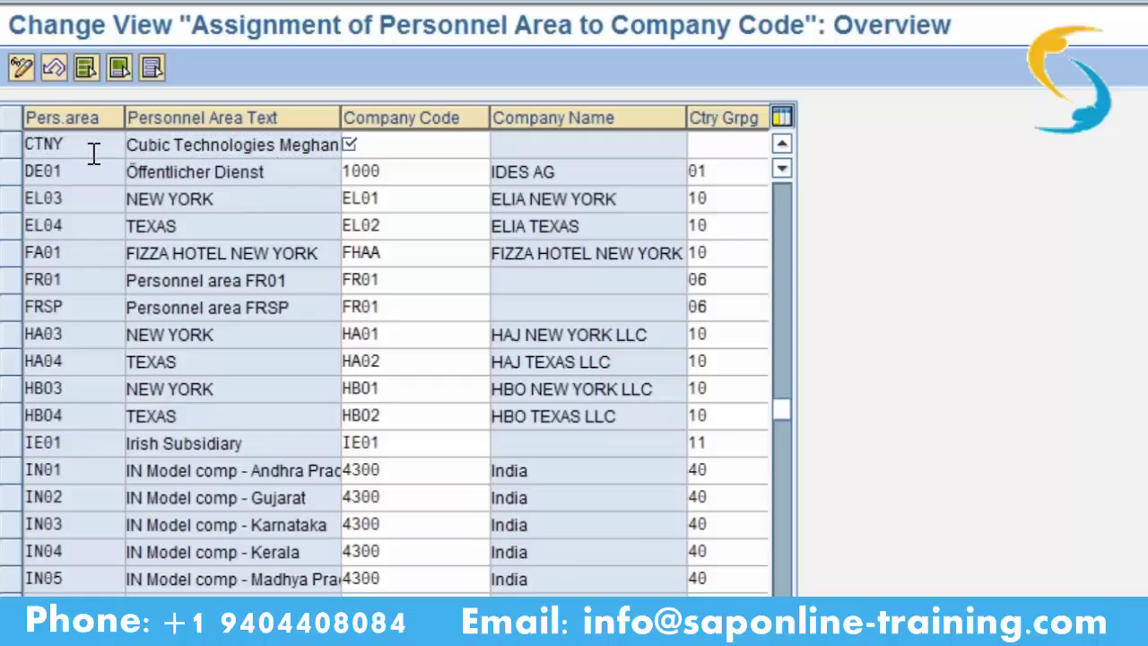
pyautogui.click(10, 144)
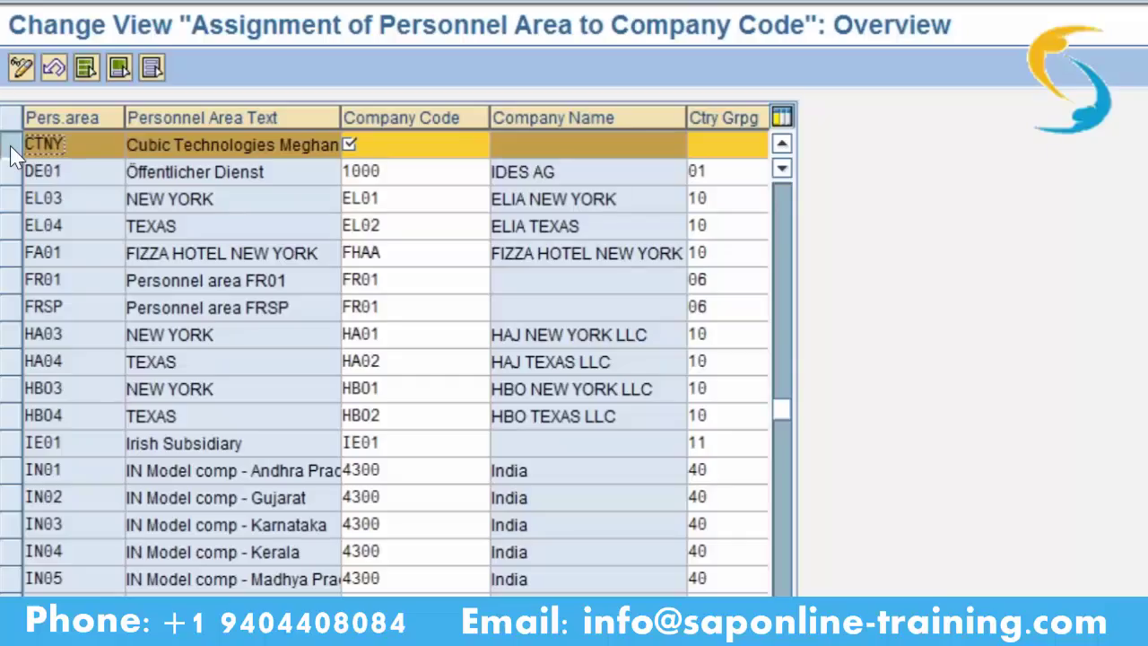
pyautogui.click(399, 144)
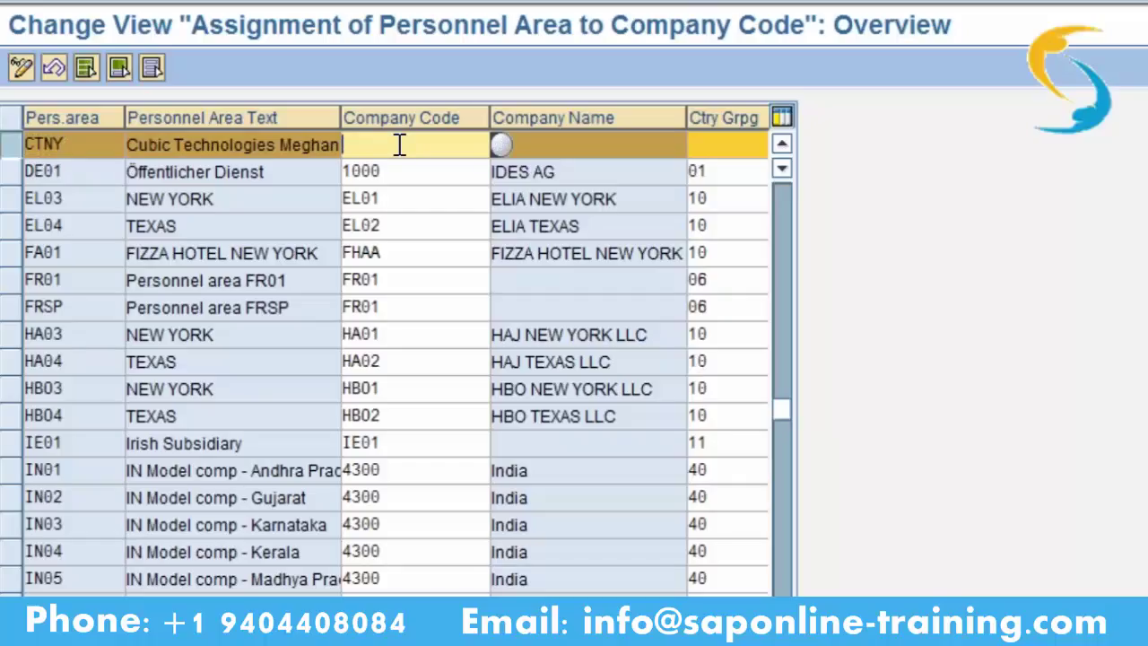
pyautogui.write('C123')
pyautogui.click(704, 146)
pyautogui.write('10')
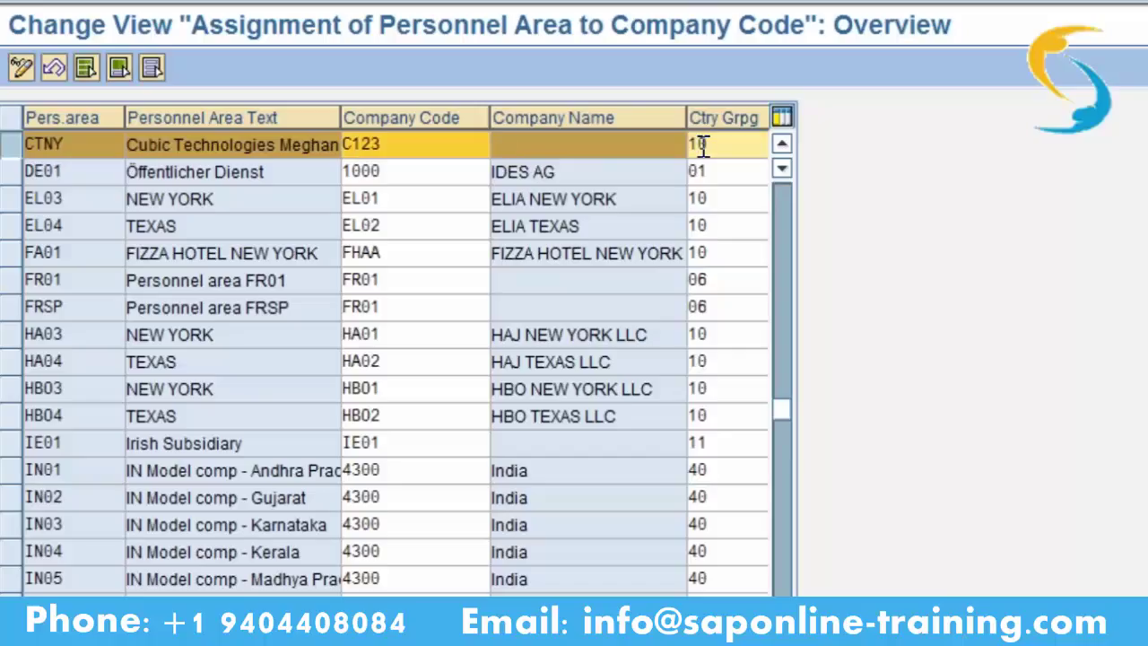
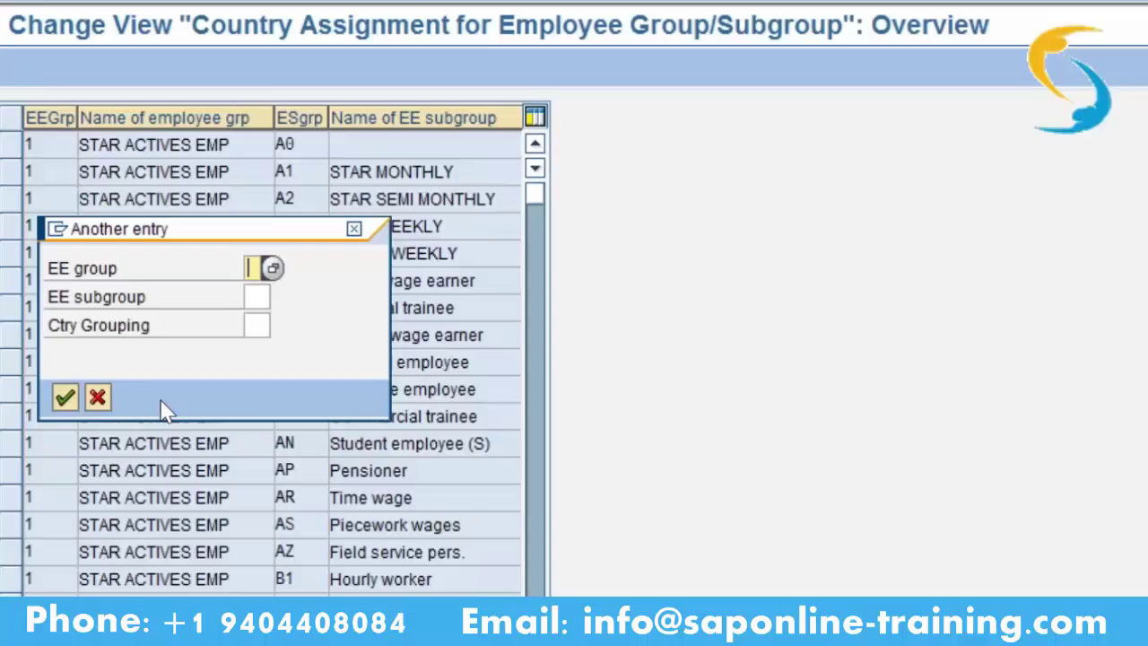
# Add a country assignment for employee group Y and subgroup Y1, allowing country grouping 10 USA.
pyautogui.write('Y')
pyautogui.click(65, 401)
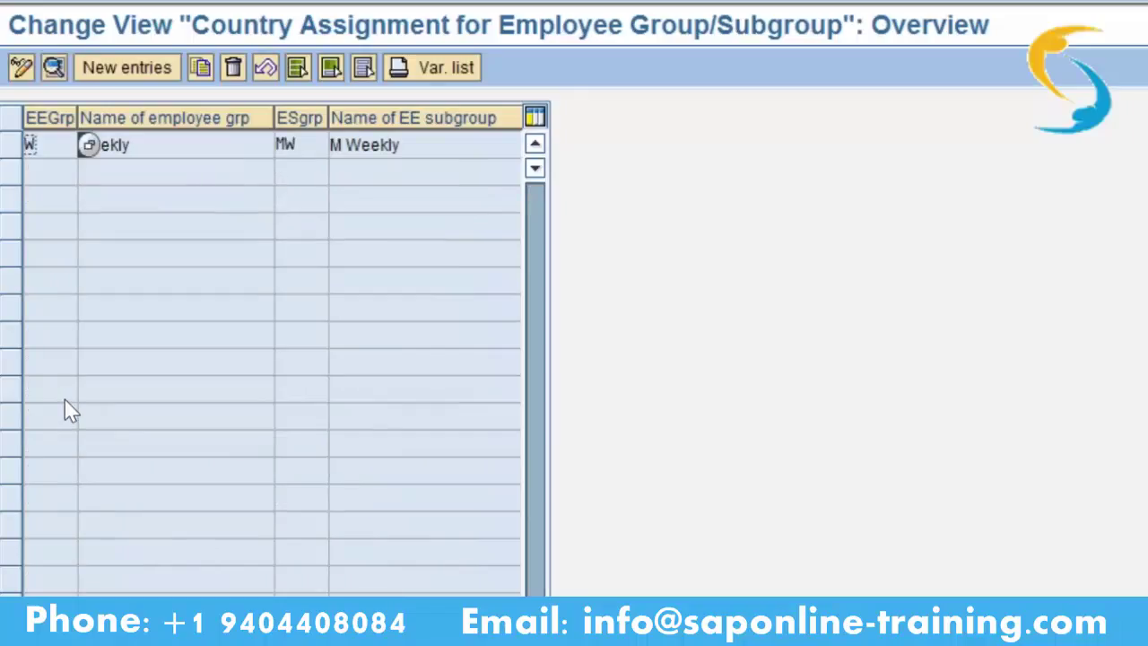
pyautogui.click(134, 72)
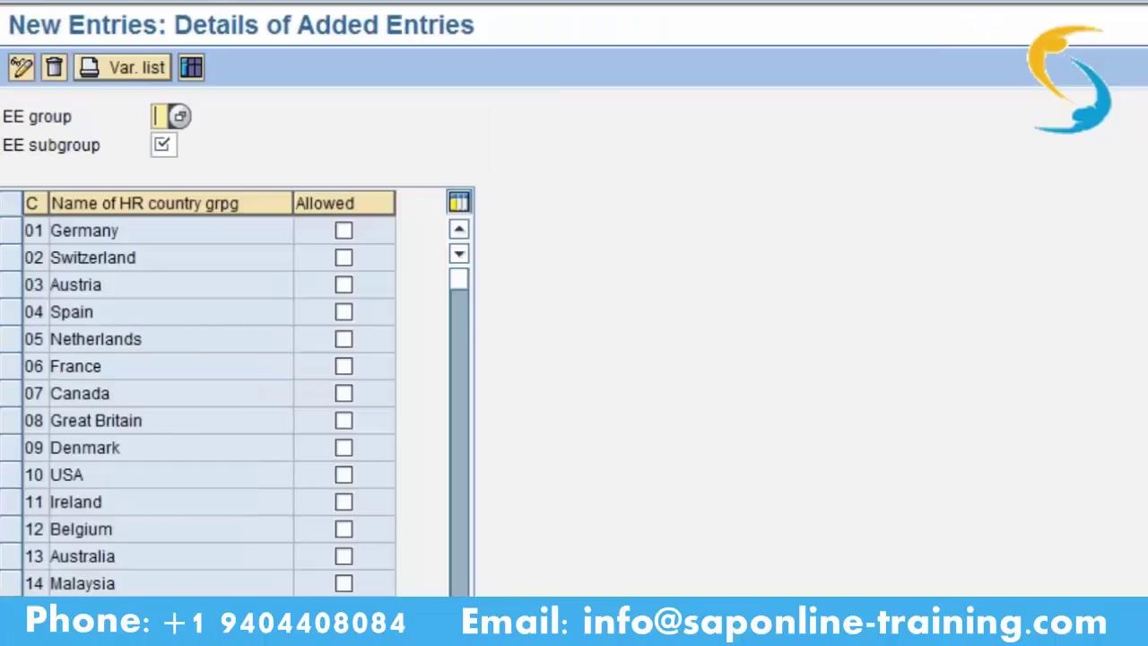
pyautogui.write('Y')
pyautogui.click(166, 149)
pyautogui.write('Y1')
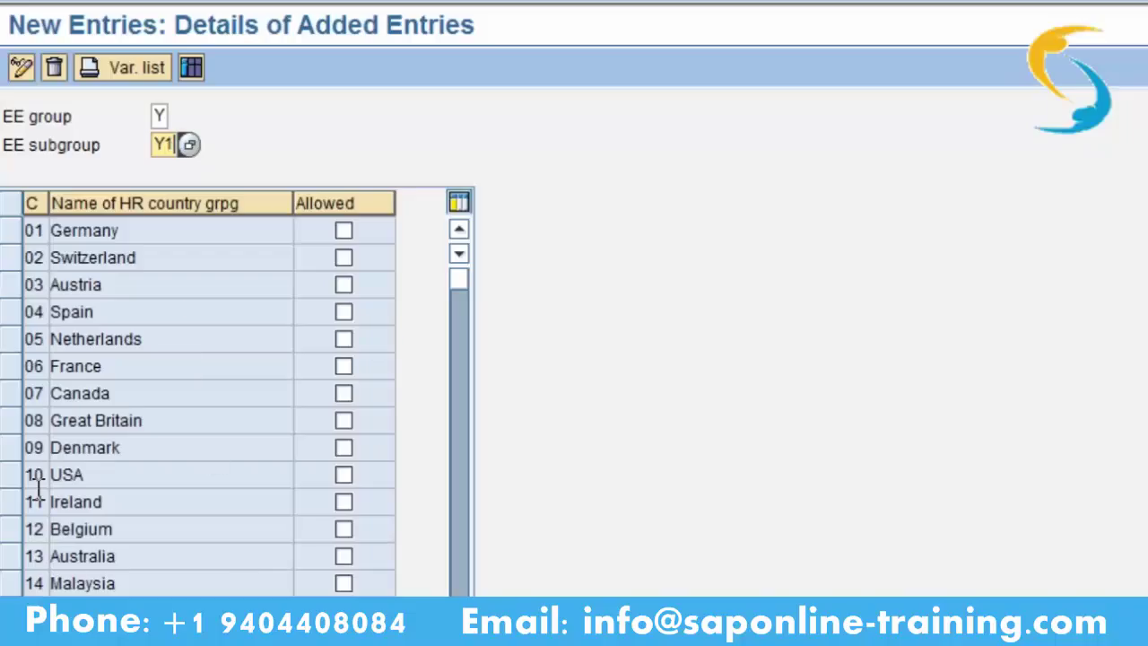
pyautogui.click(348, 478)
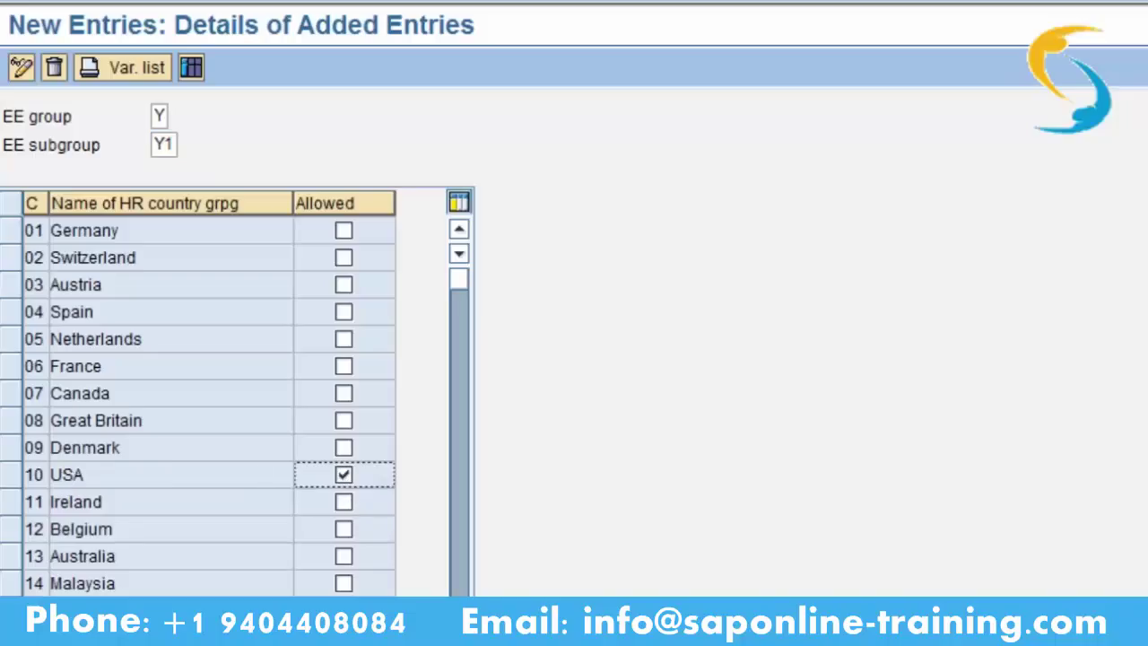
# Save the new country assignment under the proposed customizing request and exit to the SAP Easy Access menu.
pyautogui.press('Return')
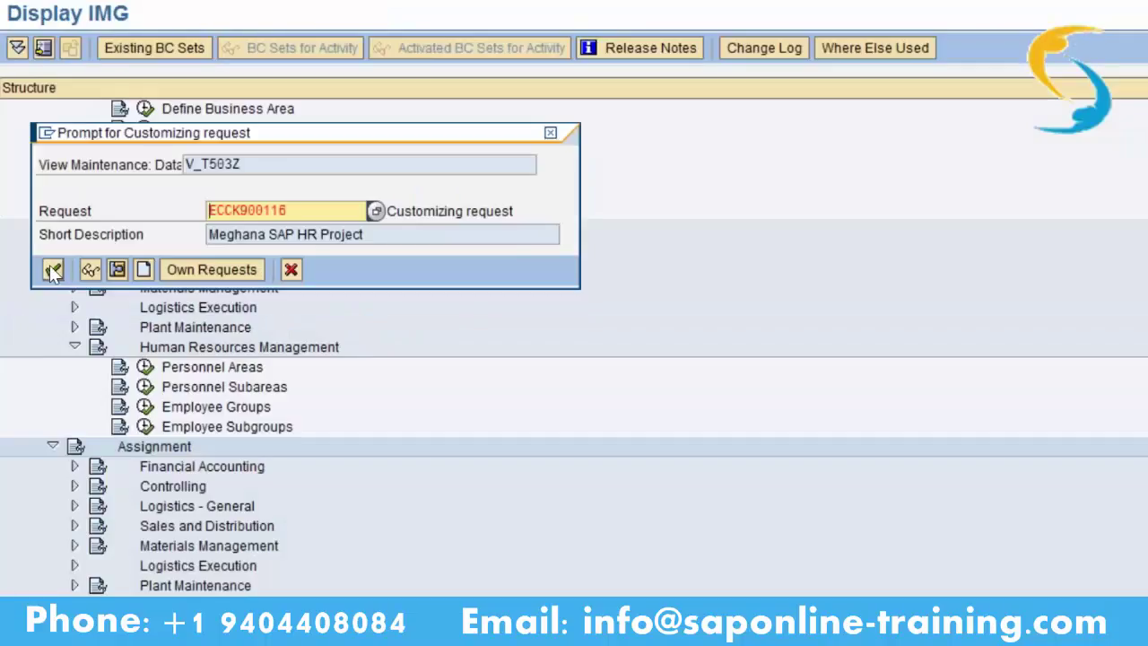
pyautogui.click(51, 270)
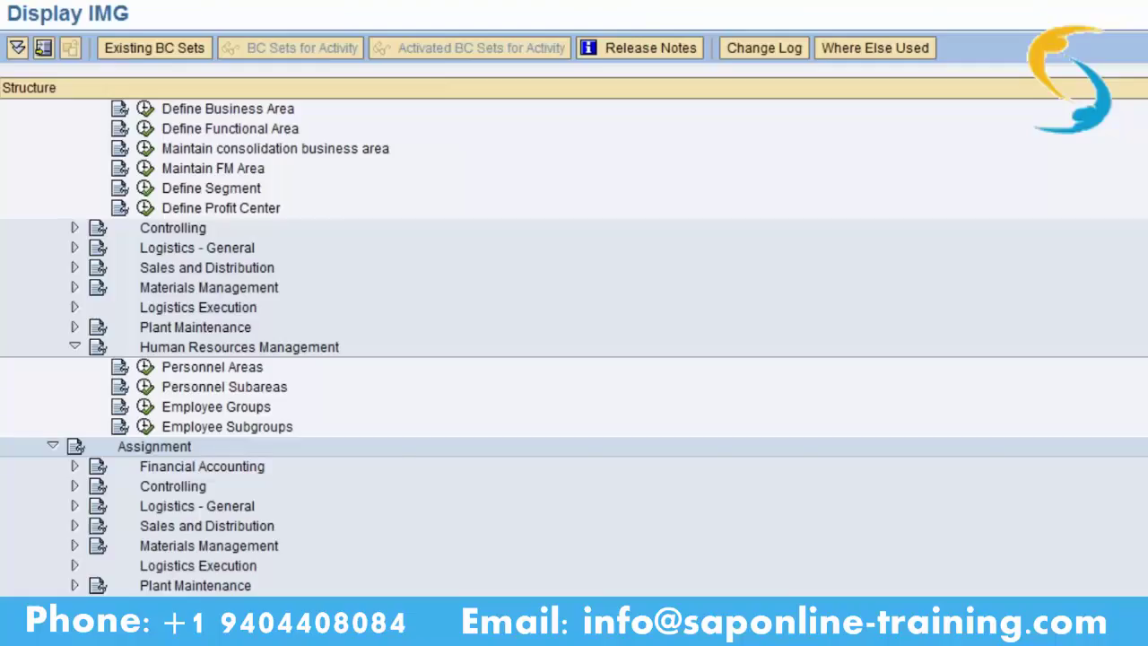
pyautogui.press('F3')
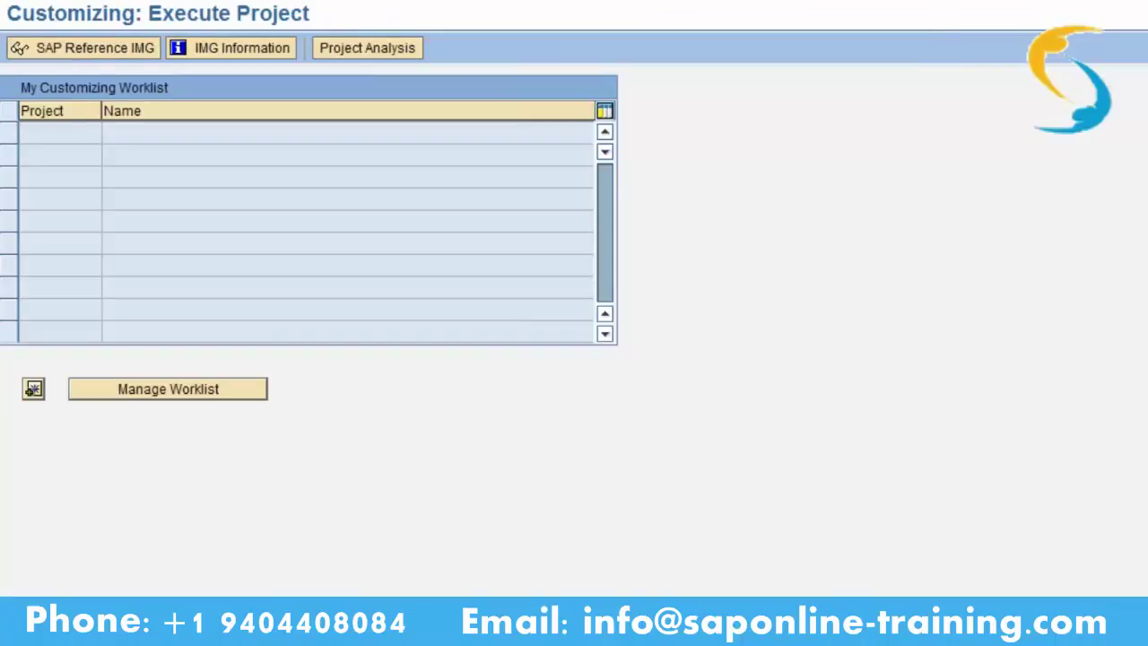
pyautogui.press('F3')
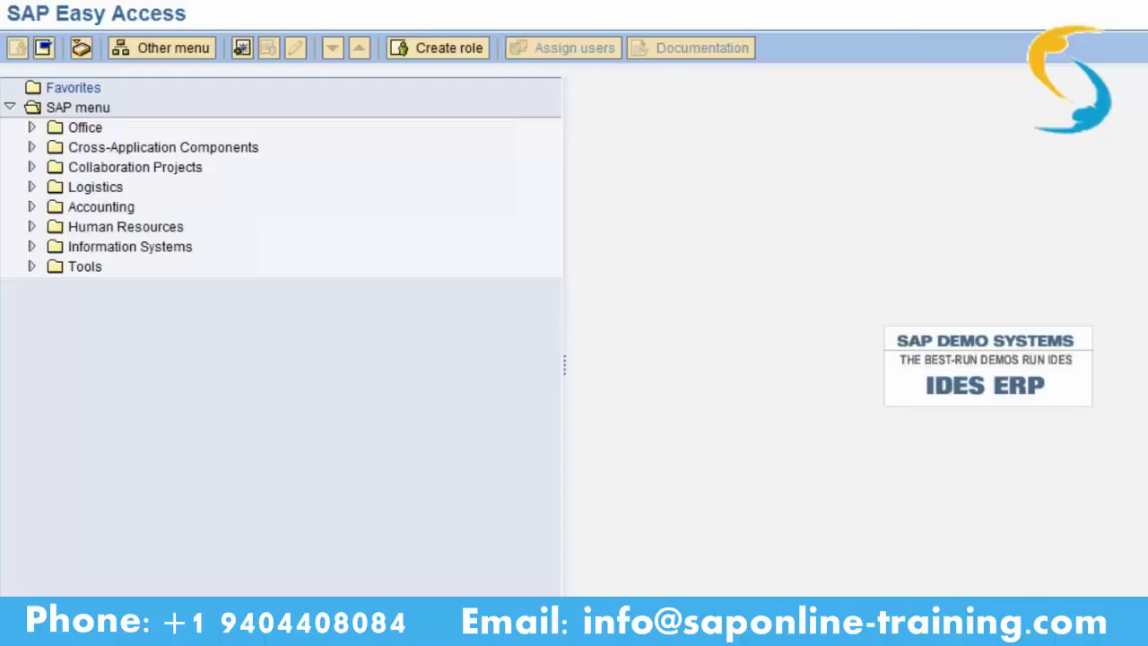
# Open the Customizing project execution screen.
pyautogui.press('Return')
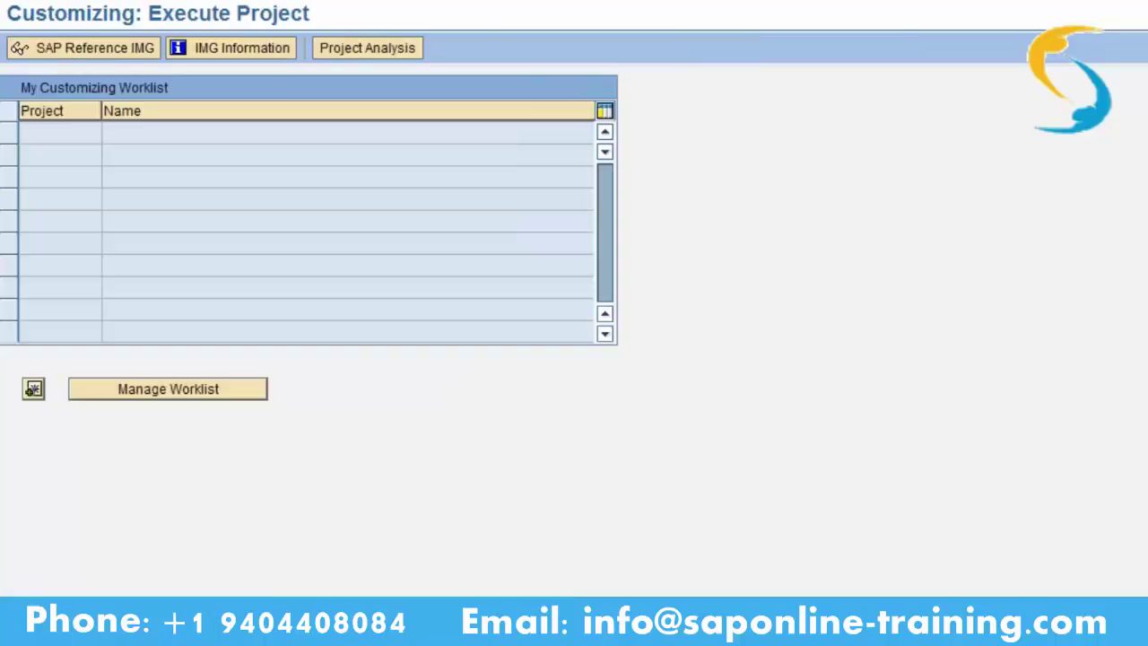
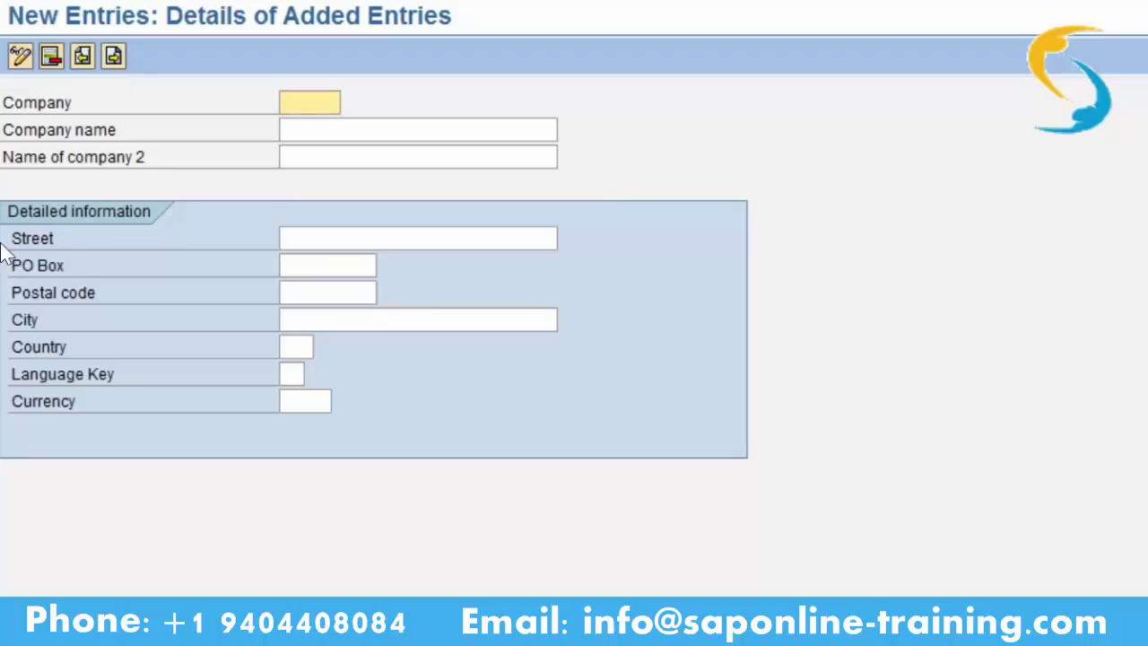
# Display the possible country values for the new company entry and search them by name for "Uinted kingdom".
pyautogui.click(305, 350)
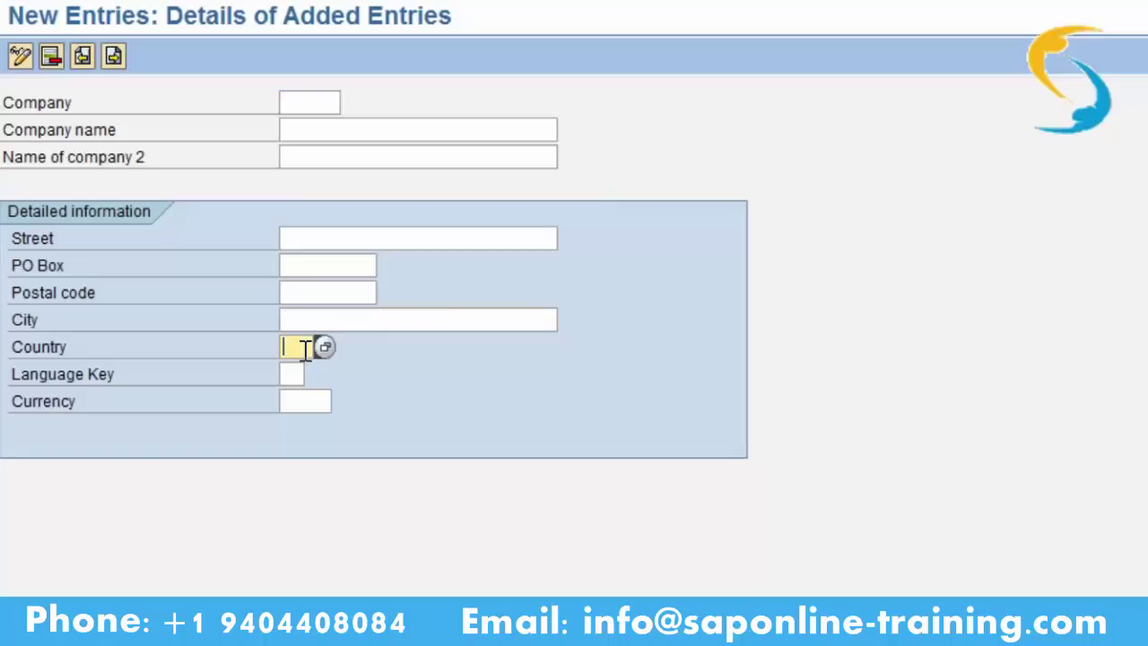
pyautogui.click(325, 348)
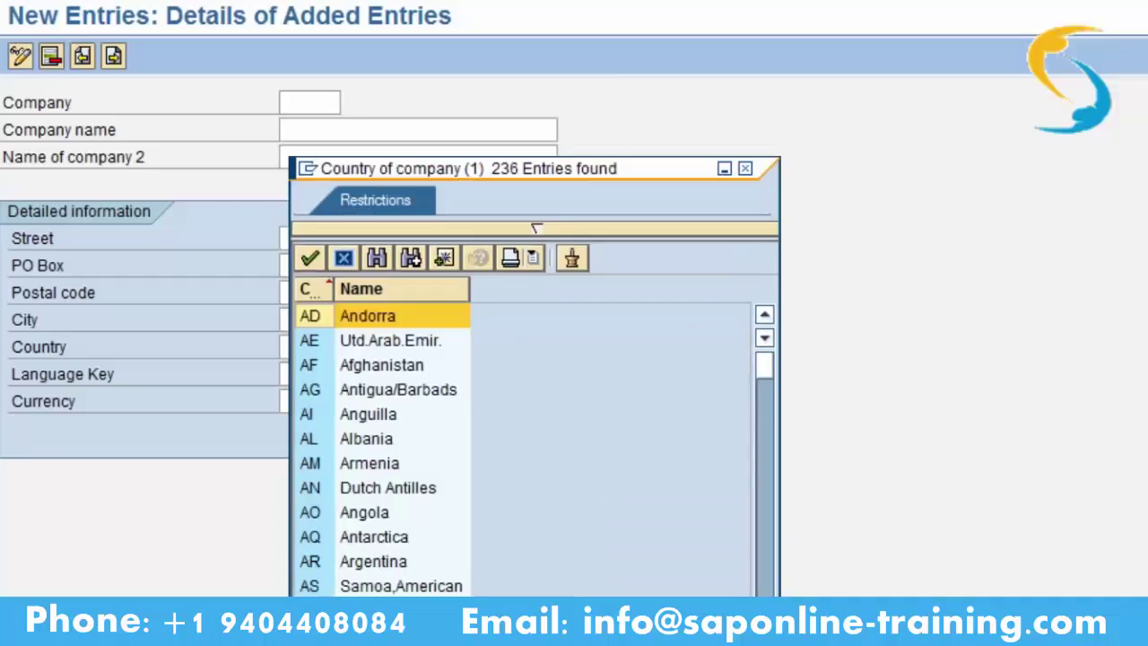
pyautogui.scroll(-4, 529, 448)
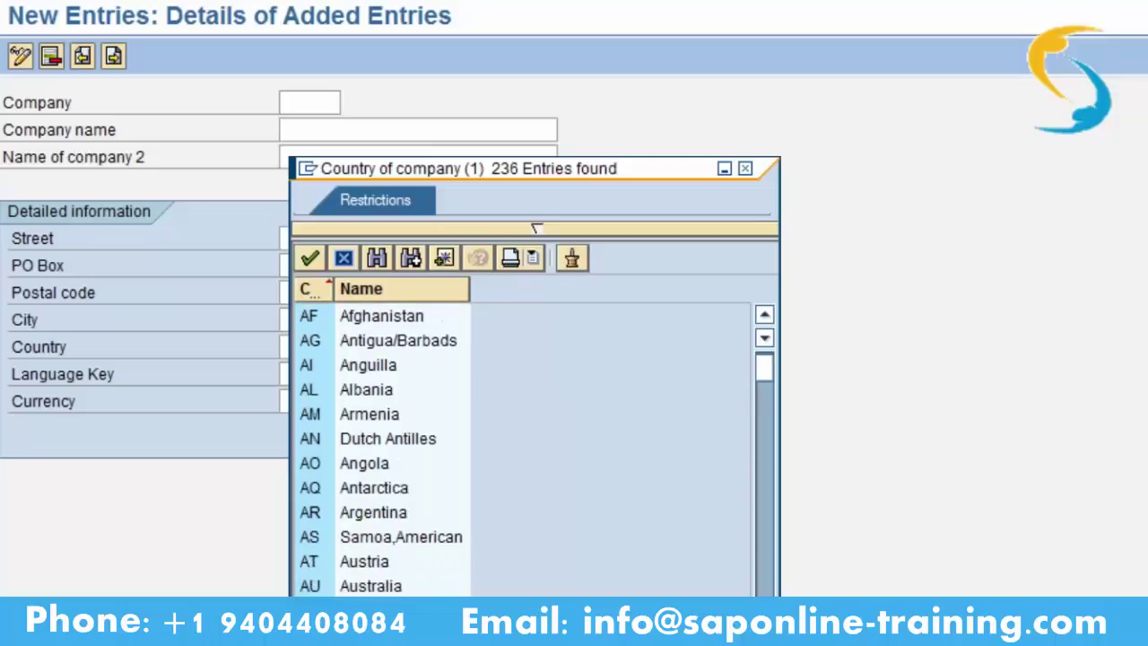
pyautogui.scroll(-2, 529, 449)
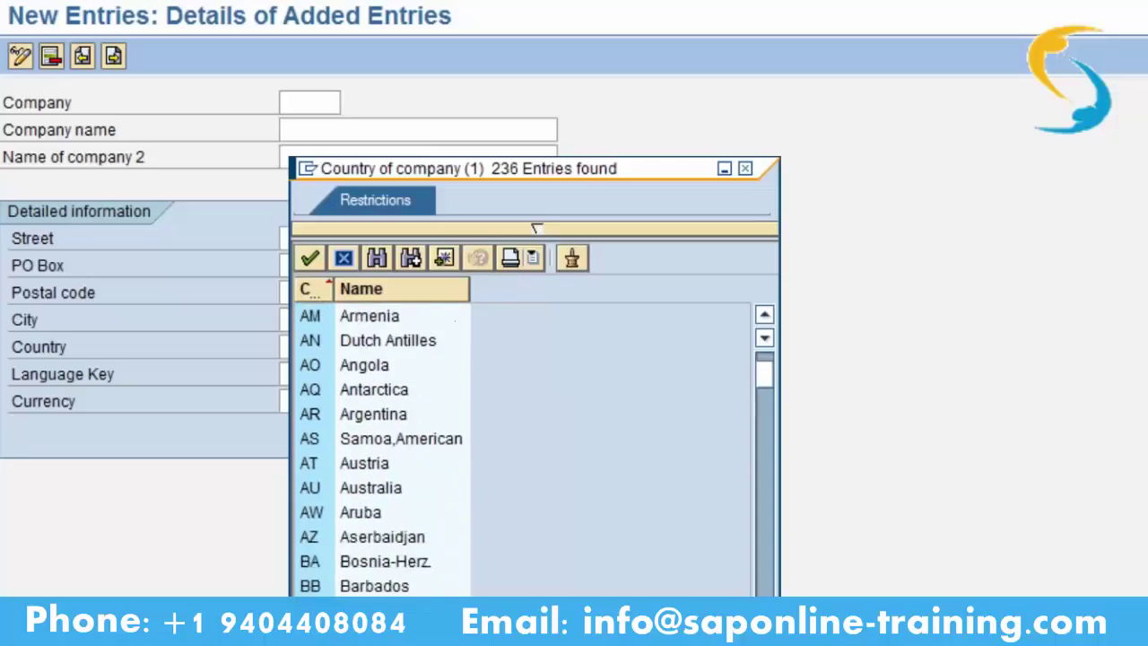
pyautogui.scroll(-6, 744, 488)
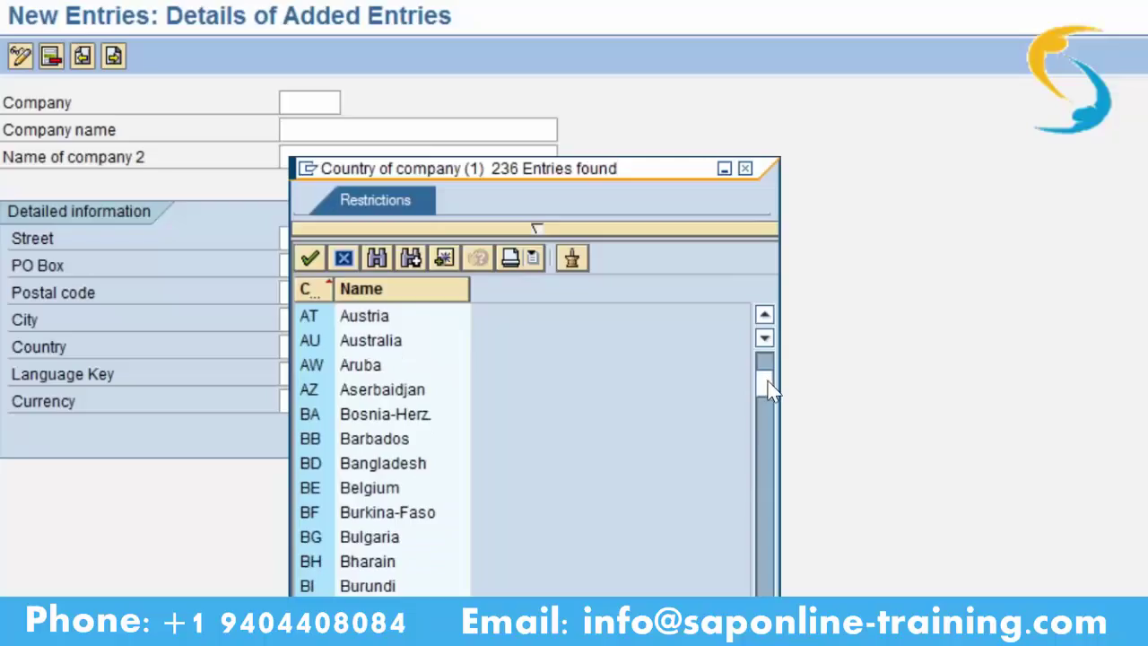
pyautogui.moveTo(769, 384); pyautogui.dragTo(785, 485)
pyautogui.moveTo(785, 527); pyautogui.dragTo(785, 526)
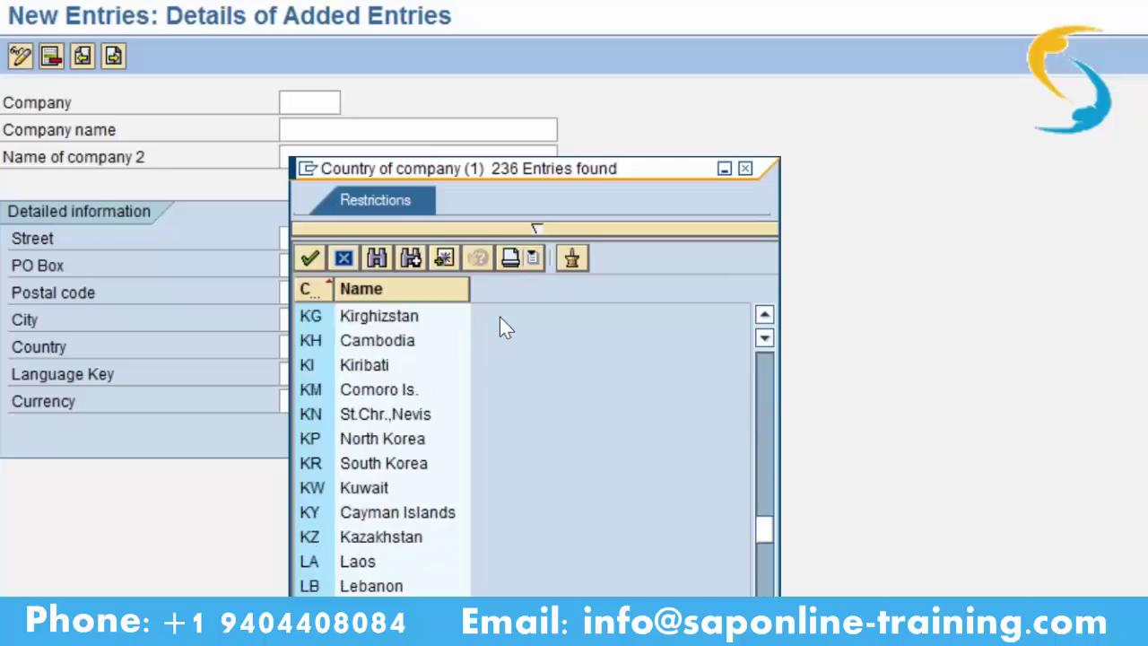
pyautogui.click(377, 259)
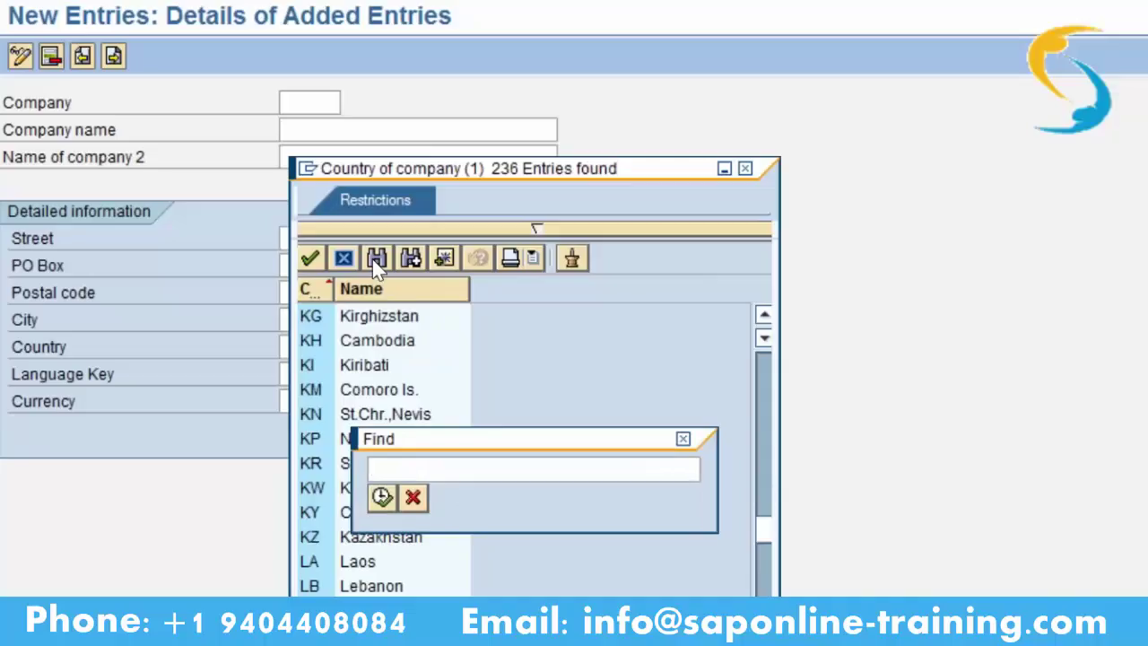
pyautogui.write('Uk')
pyautogui.press('BackSpace')
pyautogui.write('inted kingdom')
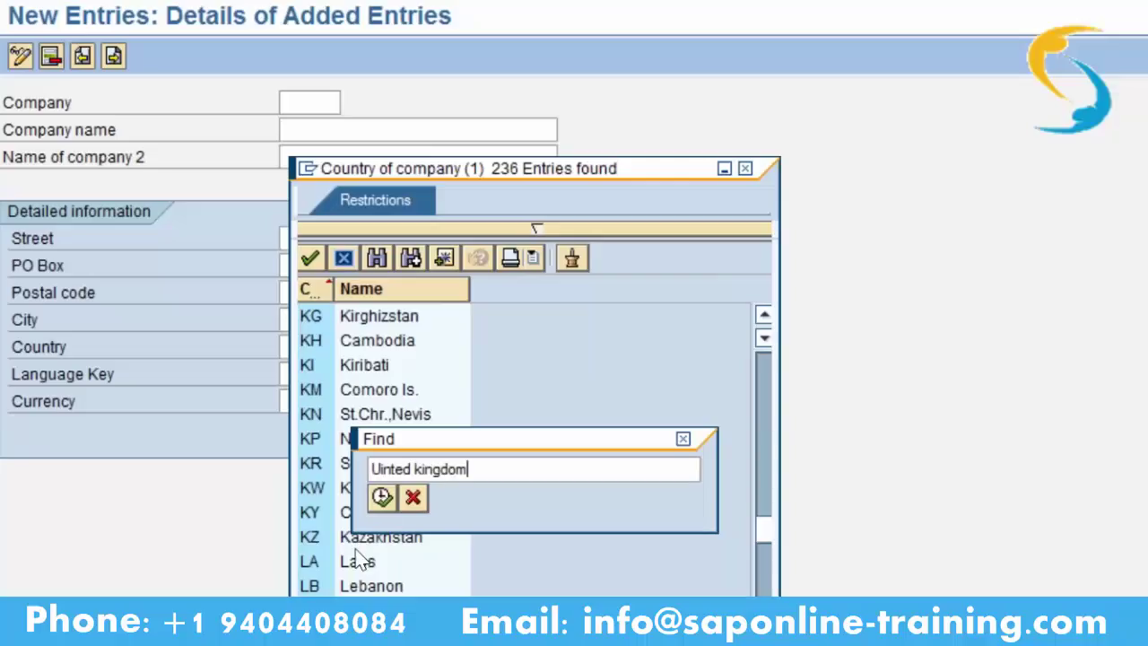
pyautogui.click(381, 499)
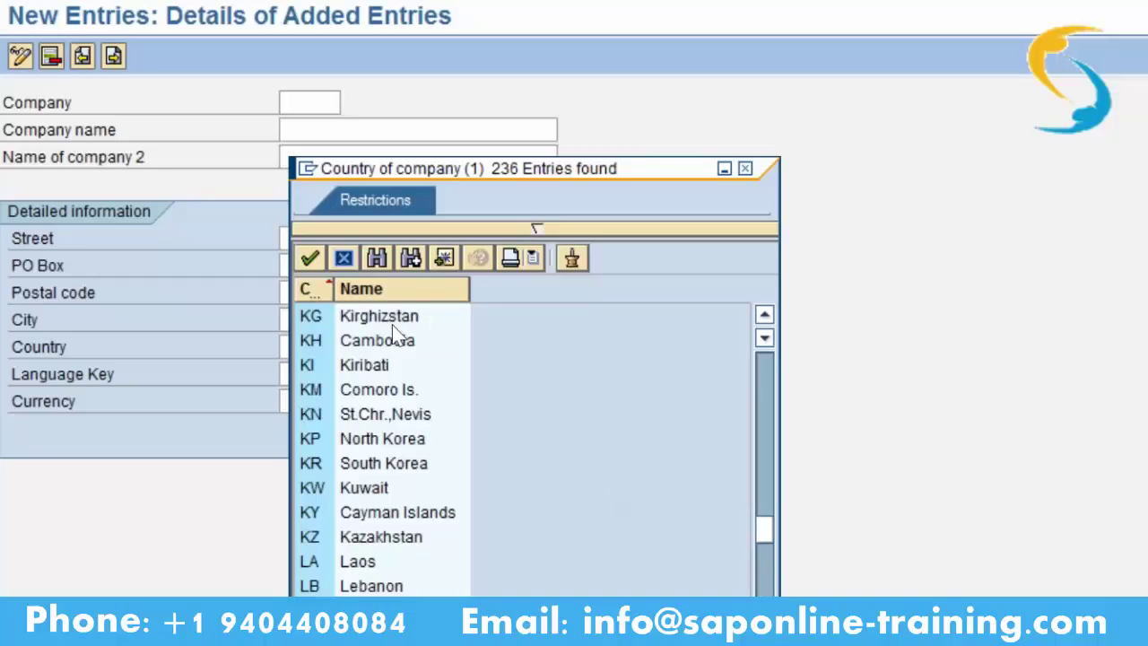
# Search the country values for GB instead and close the list without choosing a country.
pyautogui.click(376, 259)
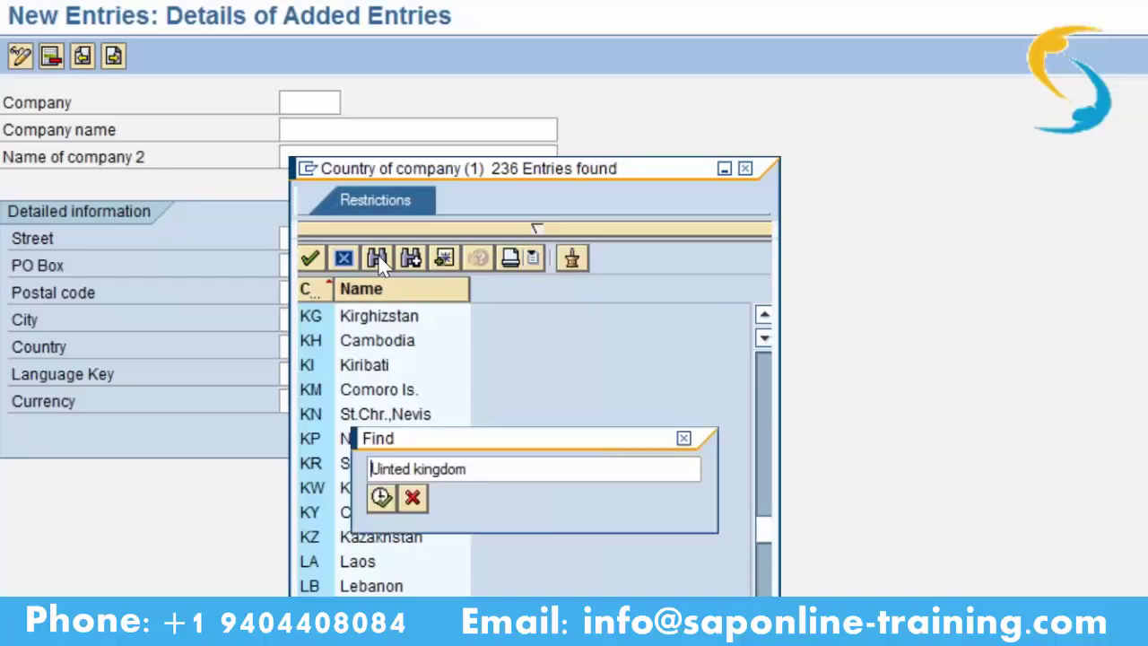
pyautogui.click(485, 466)
pyautogui.press('BackSpace')
pyautogui.press('BackSpace')
pyautogui.press('BackSpace')
pyautogui.press('BackSpace')
pyautogui.press('BackSpace')
pyautogui.press('BackSpace')
pyautogui.press('BackSpace')
pyautogui.press('BackSpace')
pyautogui.press('BackSpace')
pyautogui.press('BackSpace')
pyautogui.press('BackSpace')
pyautogui.press('BackSpace')
pyautogui.press('BackSpace')
pyautogui.press('BackSpace')
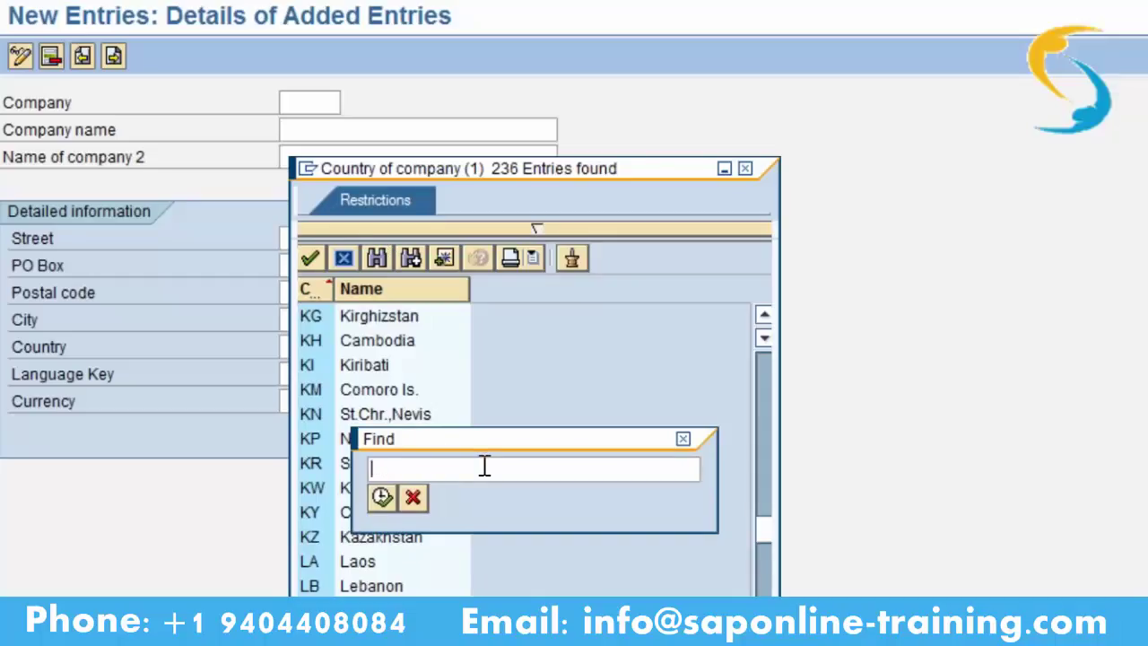
pyautogui.write('GB')
pyautogui.click(382, 498)
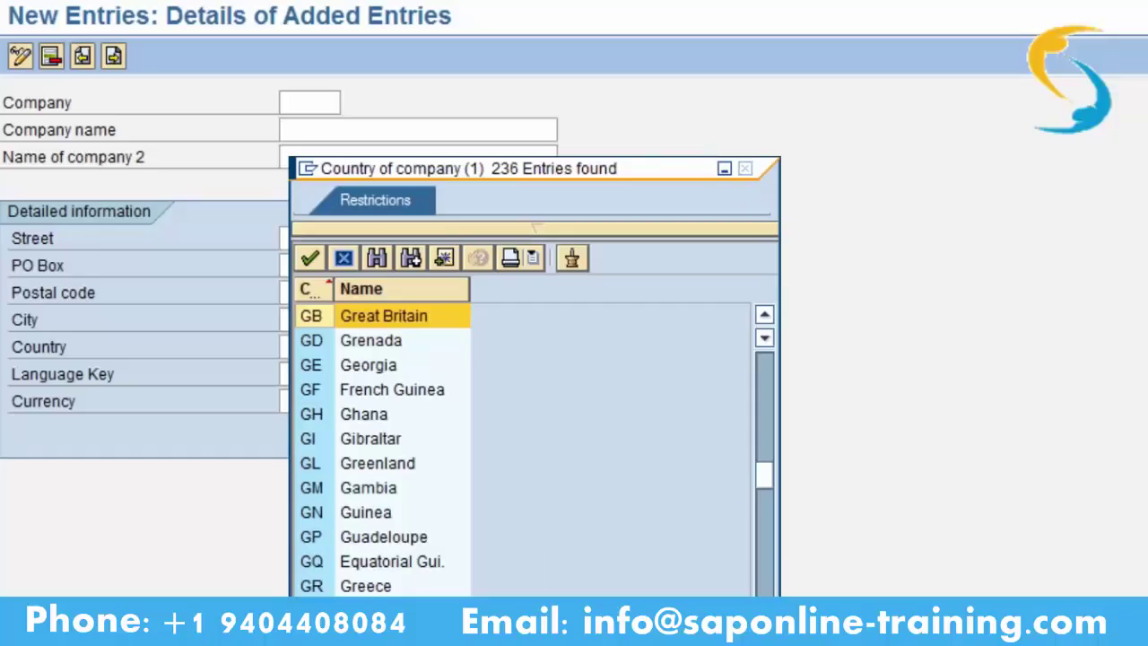
pyautogui.press('Escape')
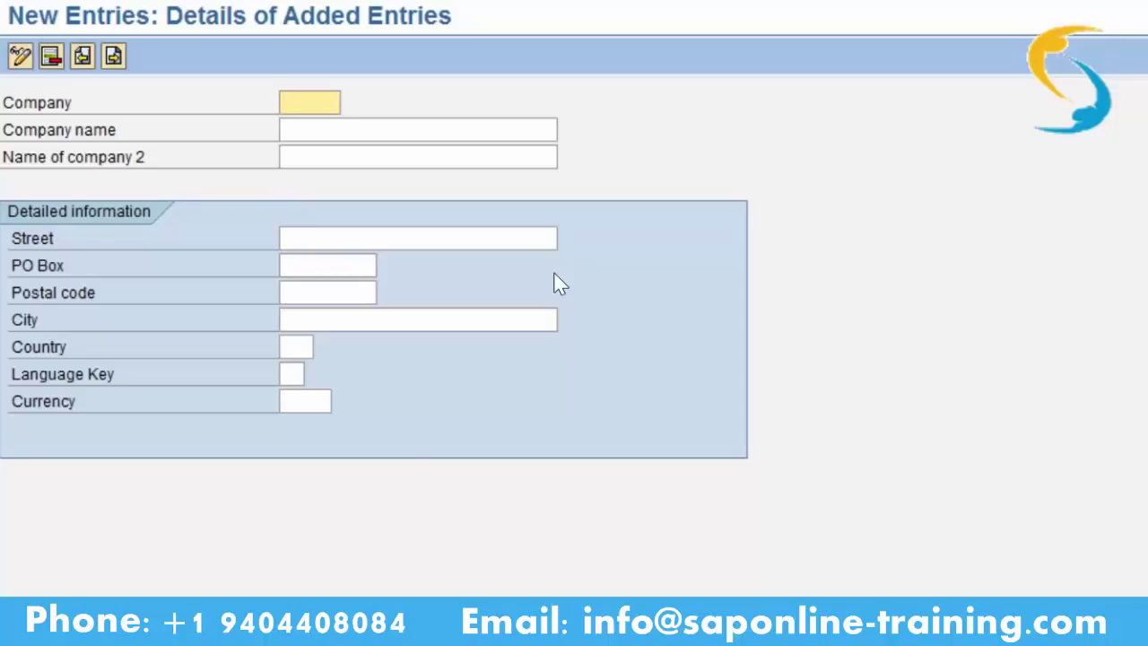
# Search the new company's possible currencies for GBP, then leave the blank company entry and return to the IMG structure.
pyautogui.click(319, 406)
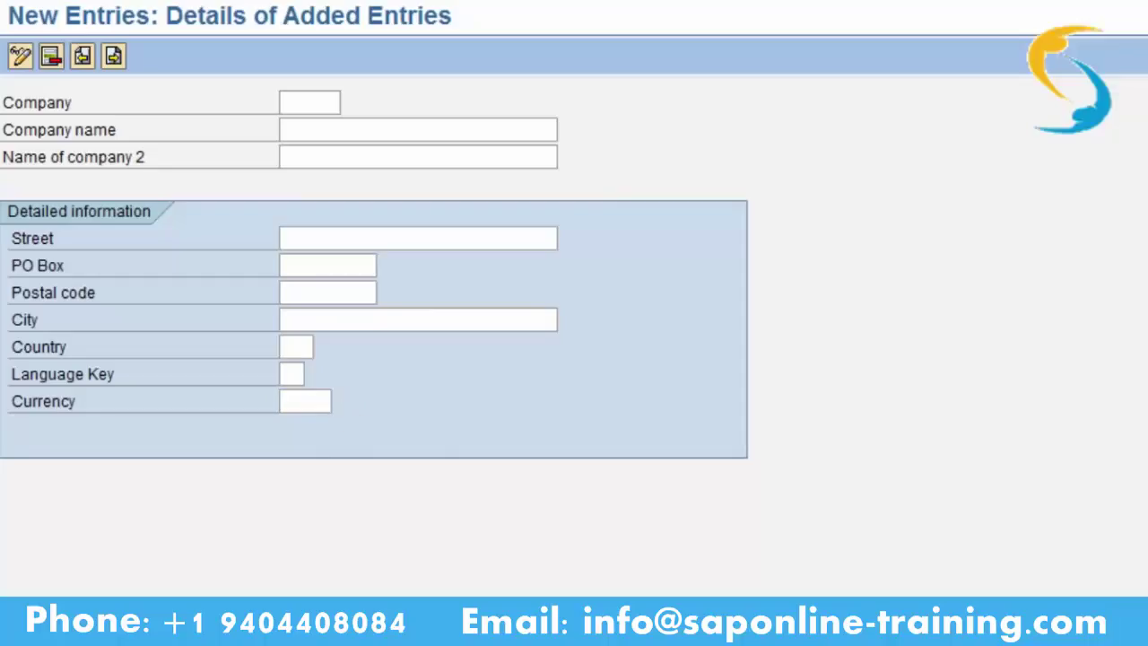
pyautogui.press('F4')
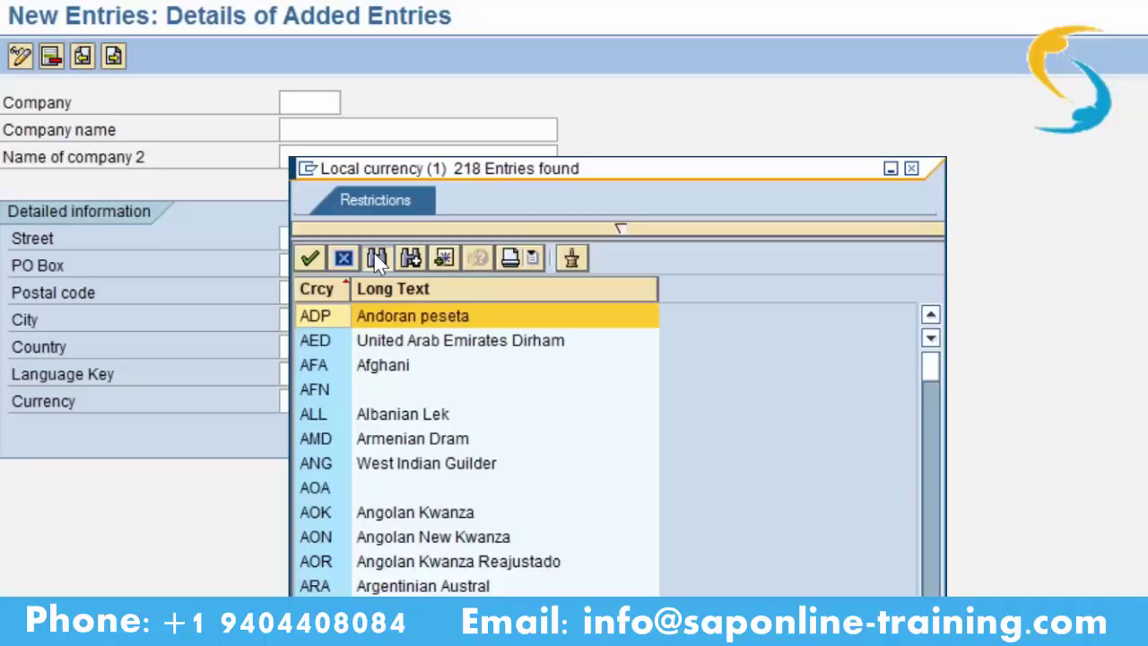
pyautogui.click(374, 253)
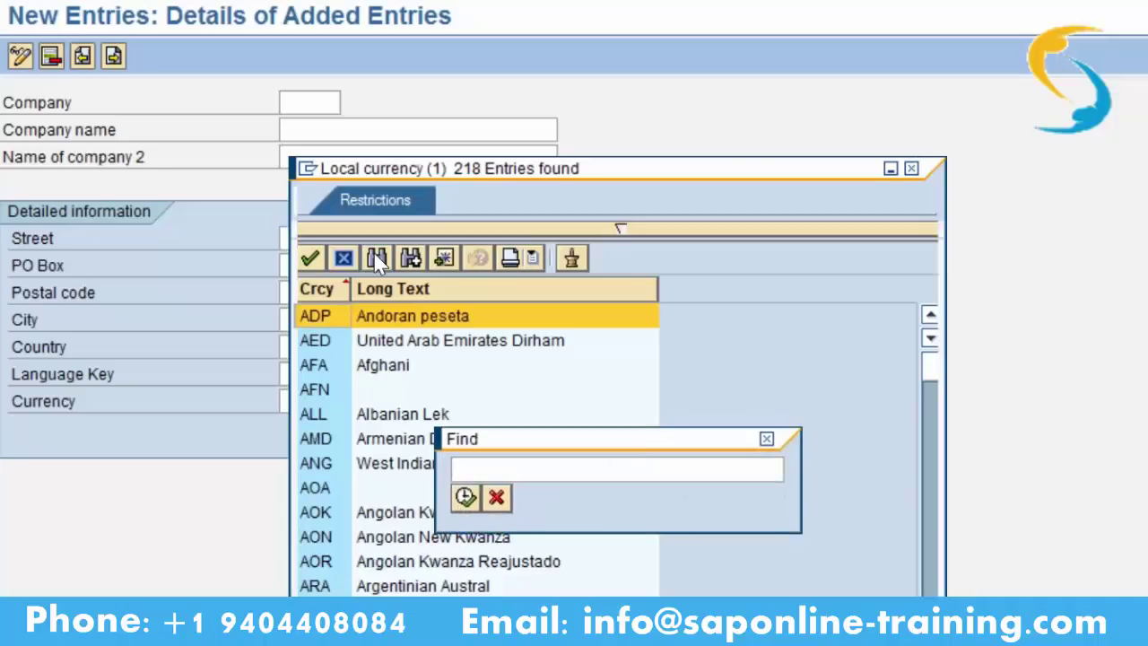
pyautogui.write('GBP')
pyautogui.click(465, 499)
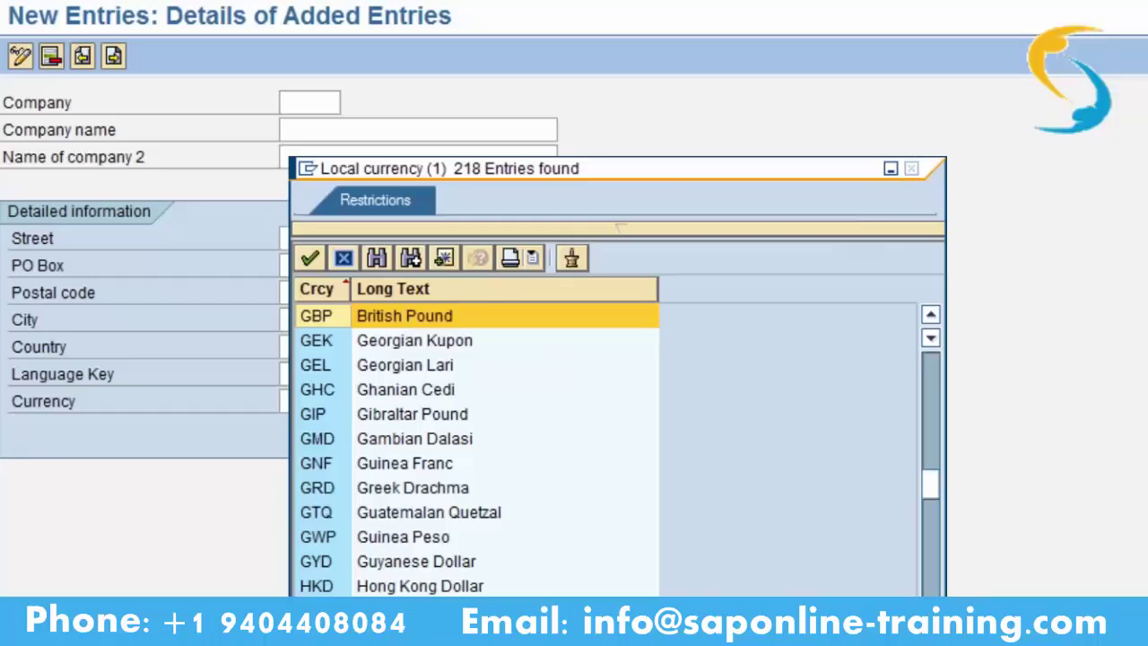
pyautogui.press('Escape')
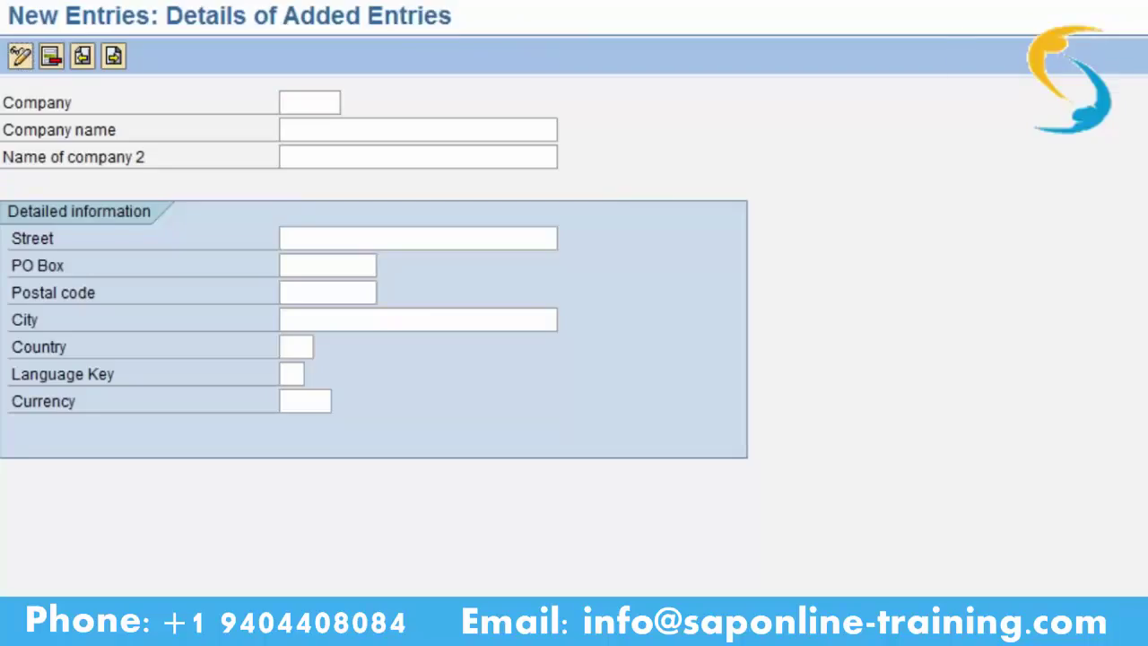
pyautogui.press('F12')
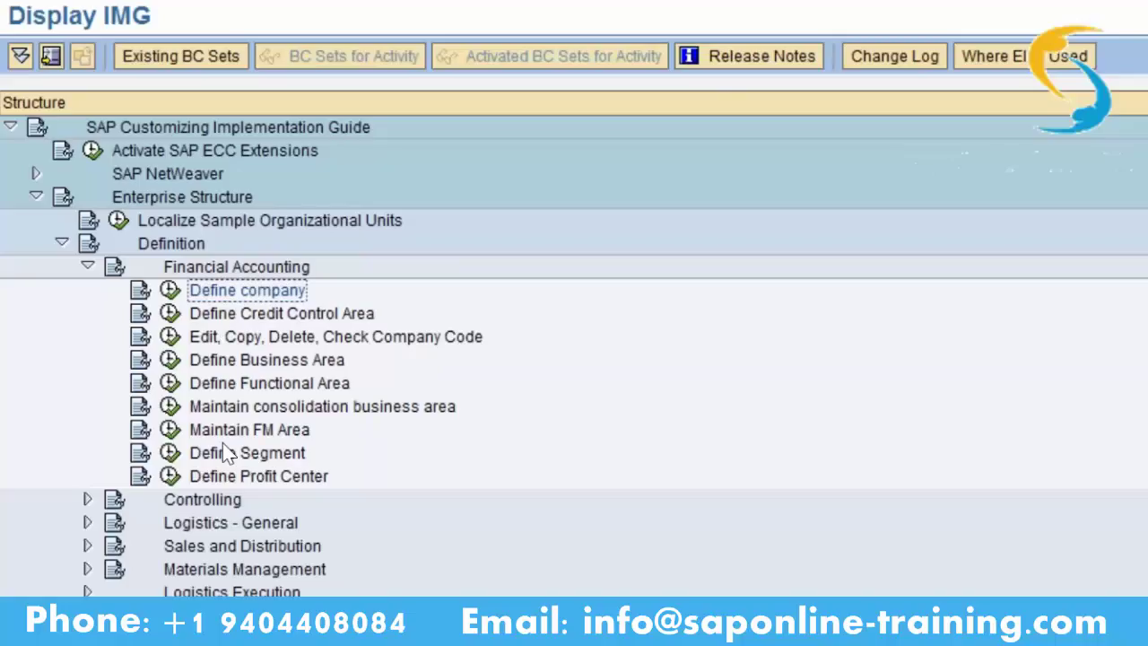
# Open Edit Company Code Data under Financial Accounting, view the fields of a blank new company code entry, and exit it.
pyautogui.click(179, 338)
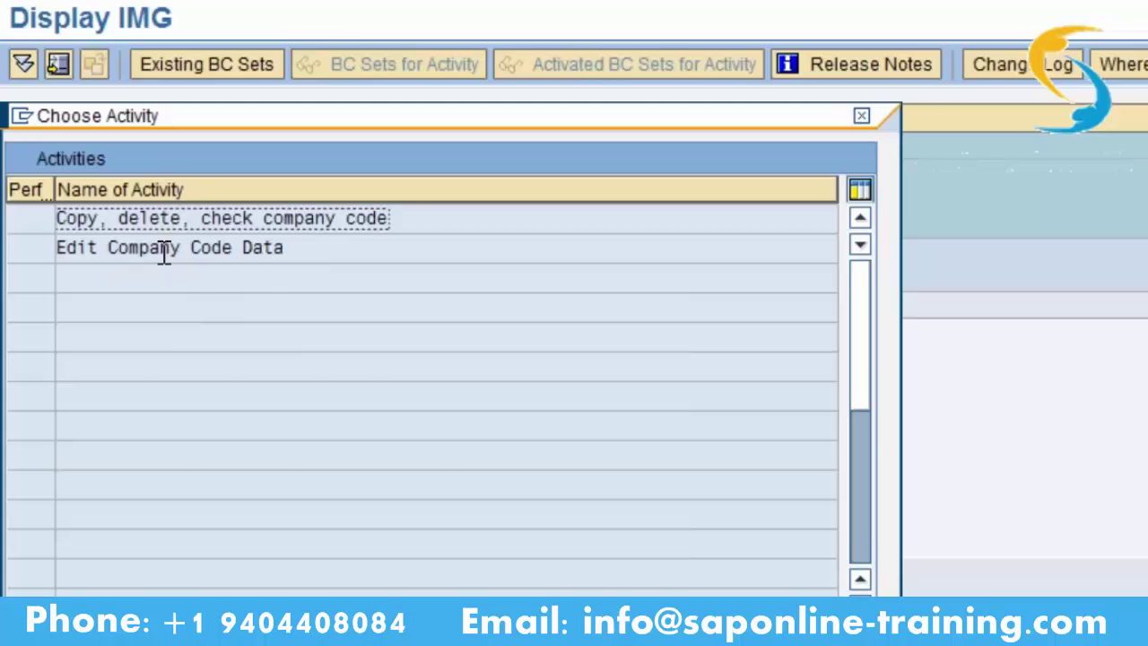
pyautogui.doubleClick(164, 249)
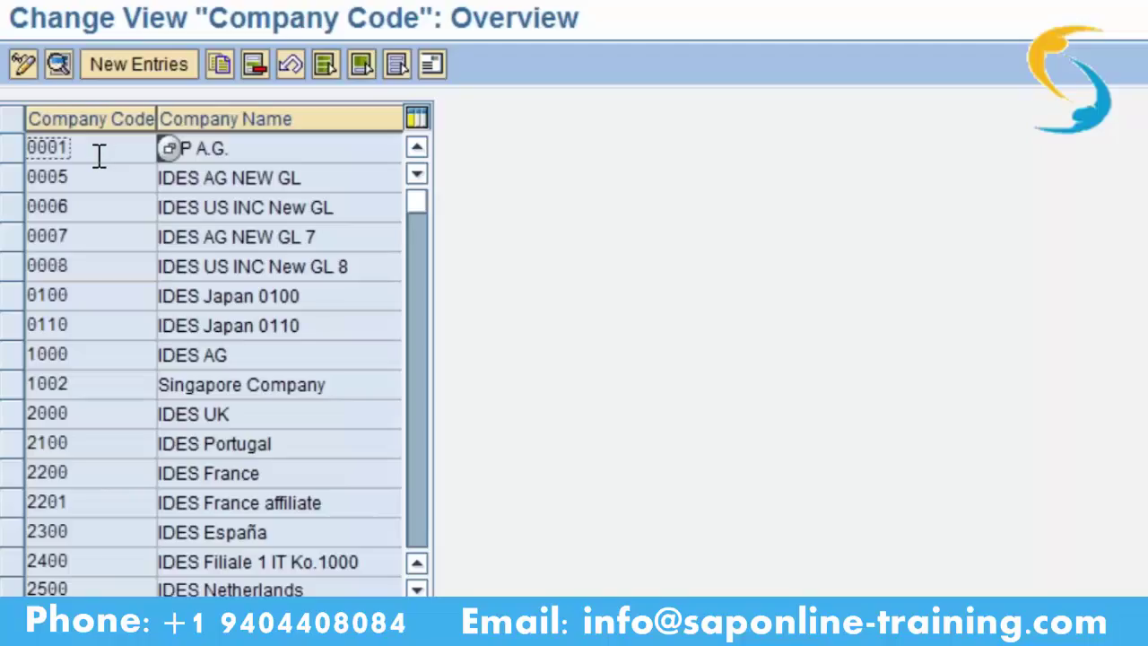
pyautogui.click(123, 79)
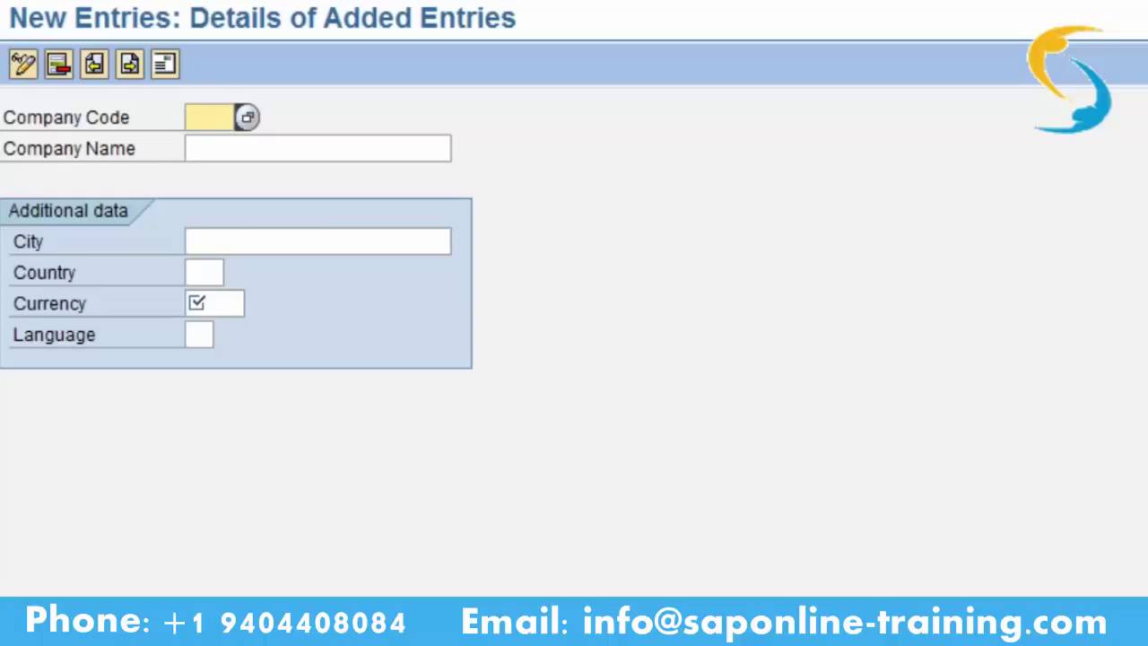
pyautogui.press('F3')
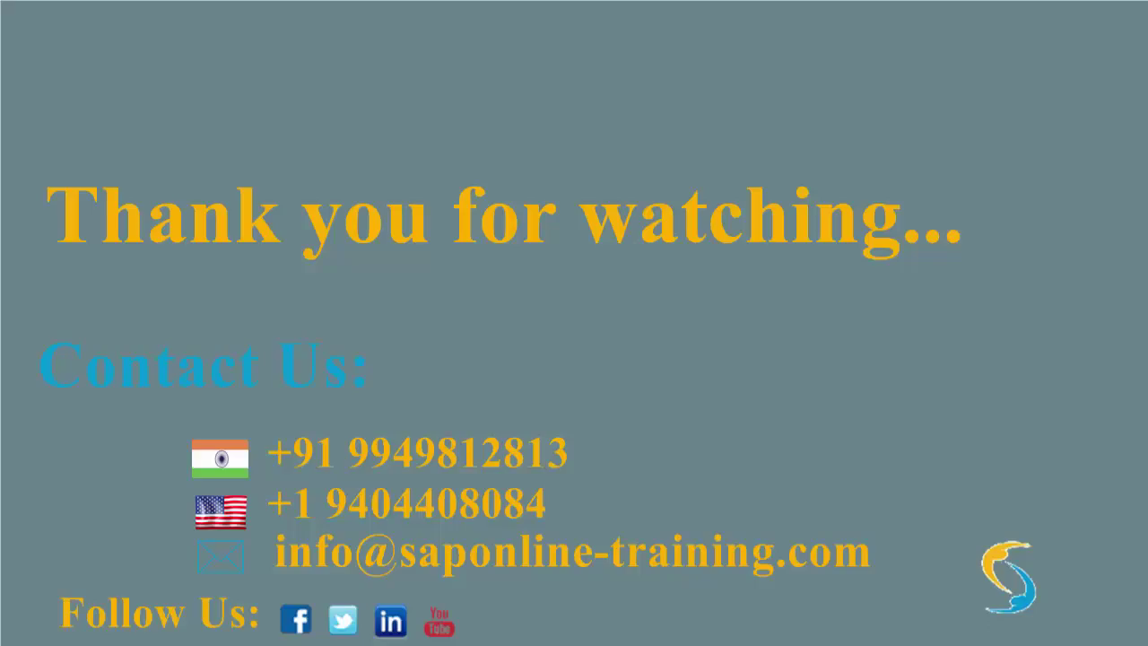